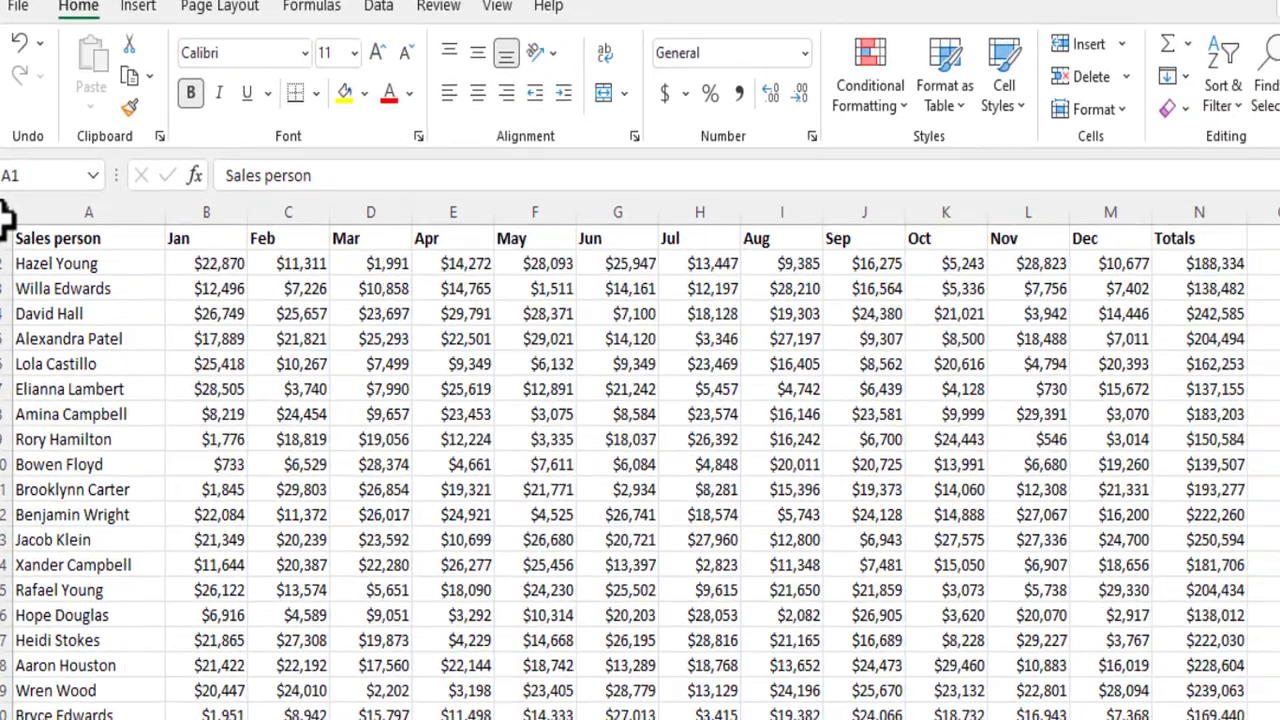
- Sort the whole sheet, with headers, by the Totals column's cell values from largest to smallest using a custom sort
left_click(5, 212)
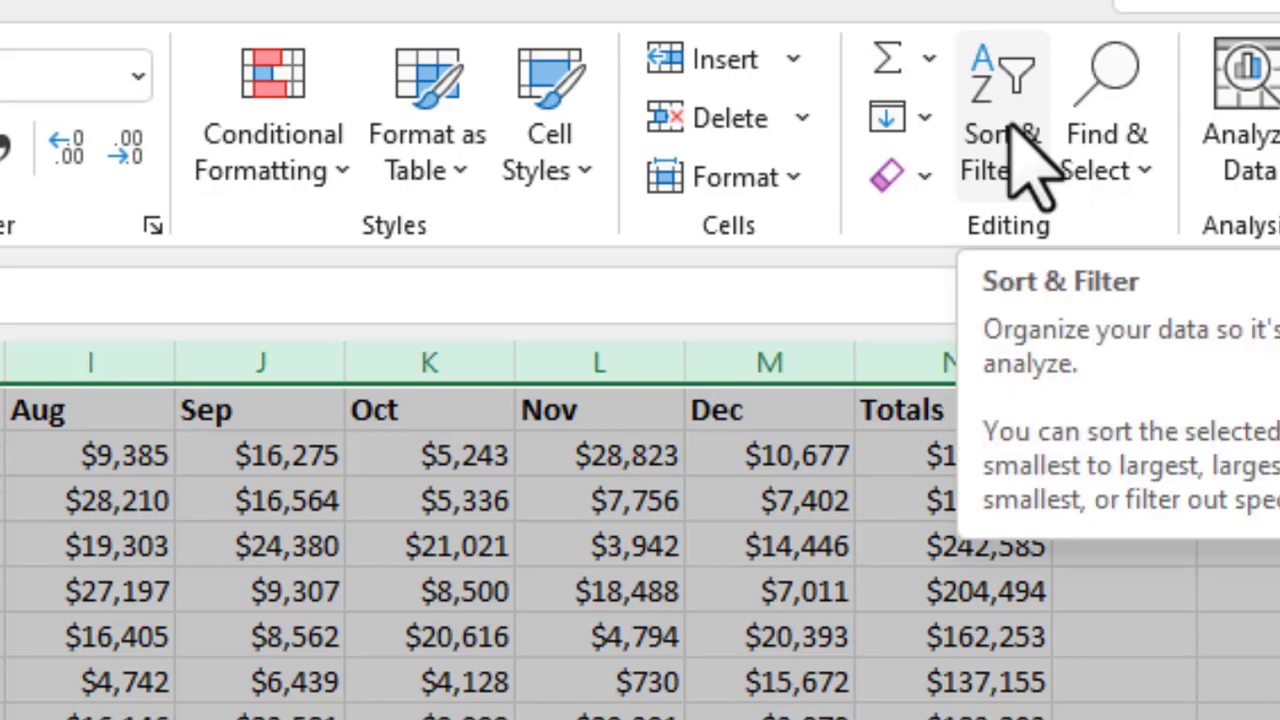
left_click(1020, 160)
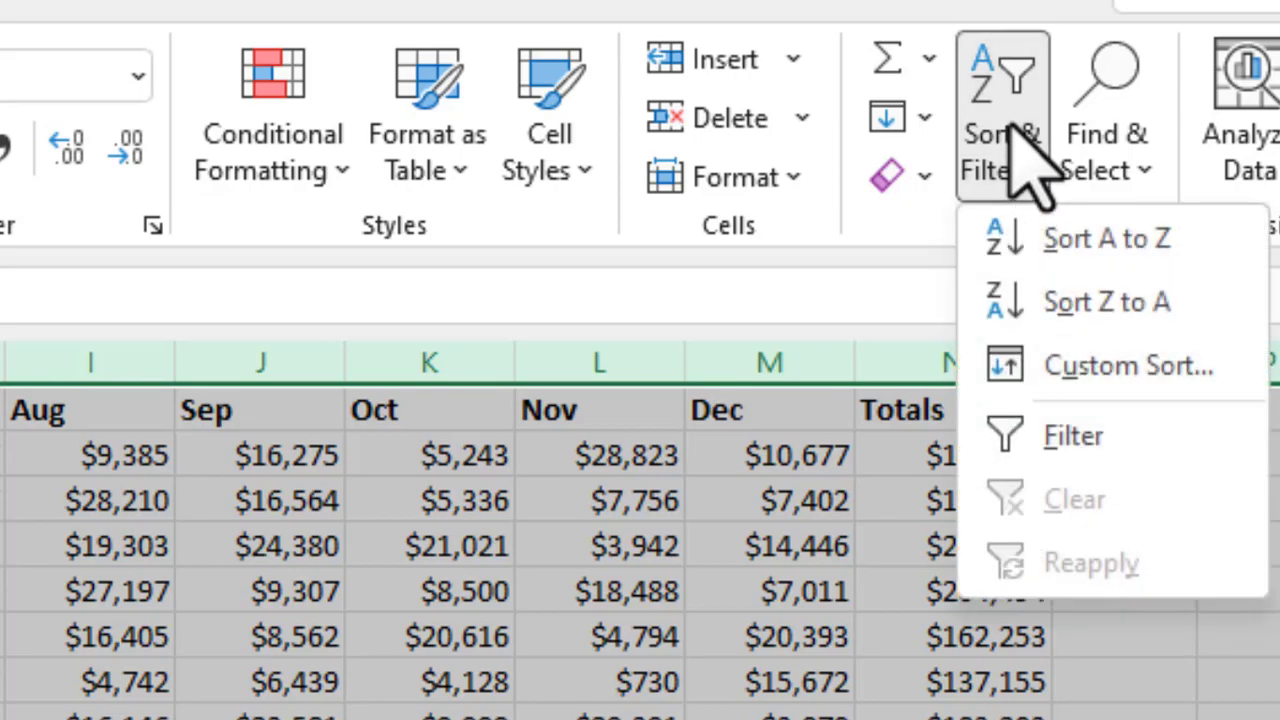
left_click(985, 366)
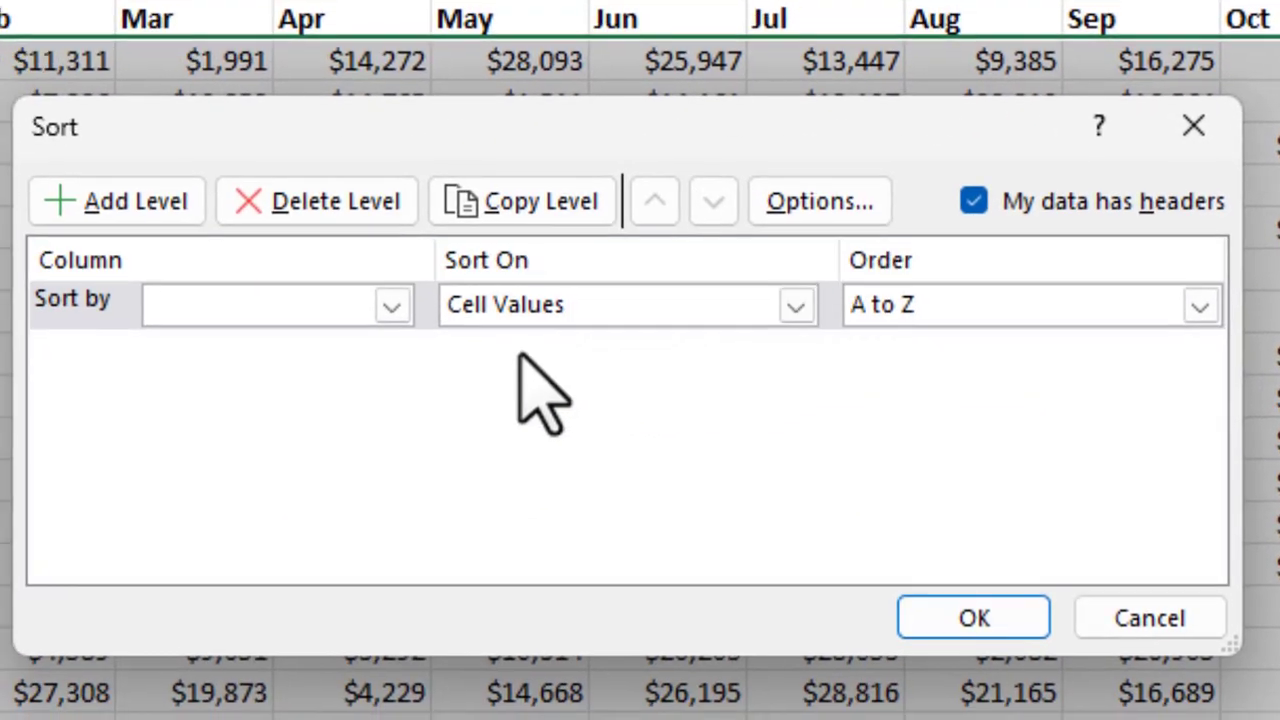
left_click(391, 305)
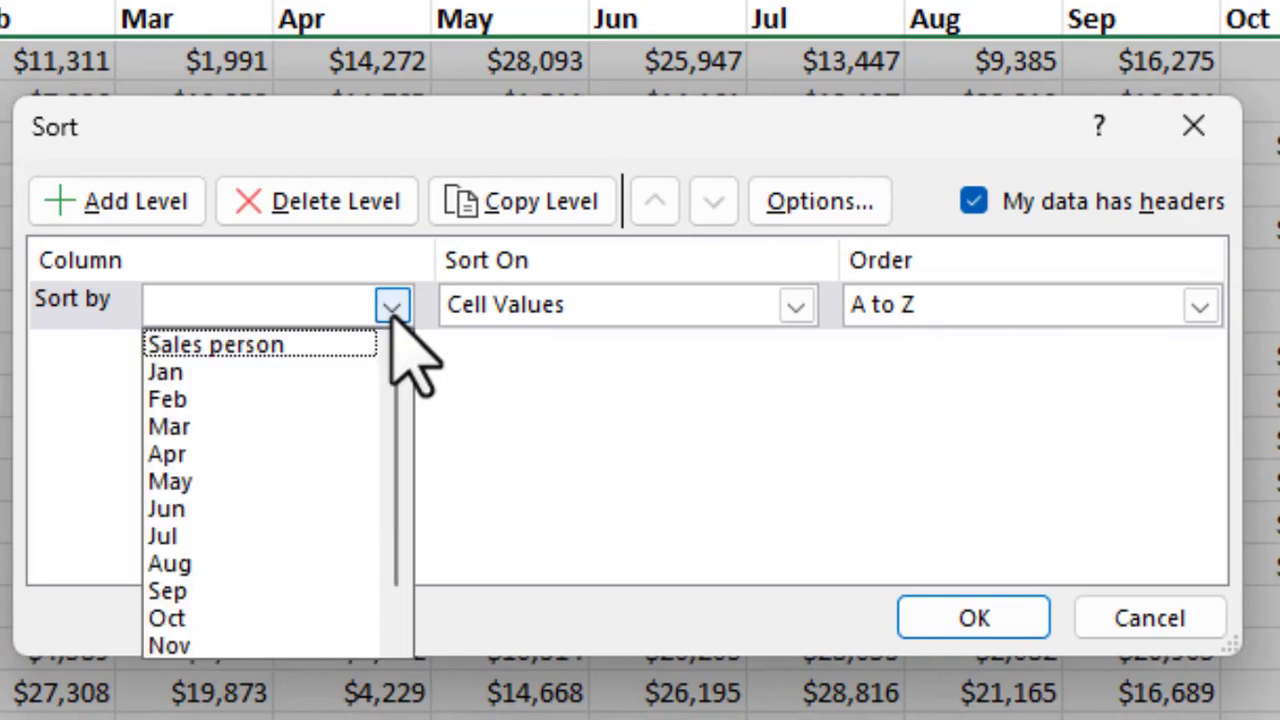
left_click(392, 305)
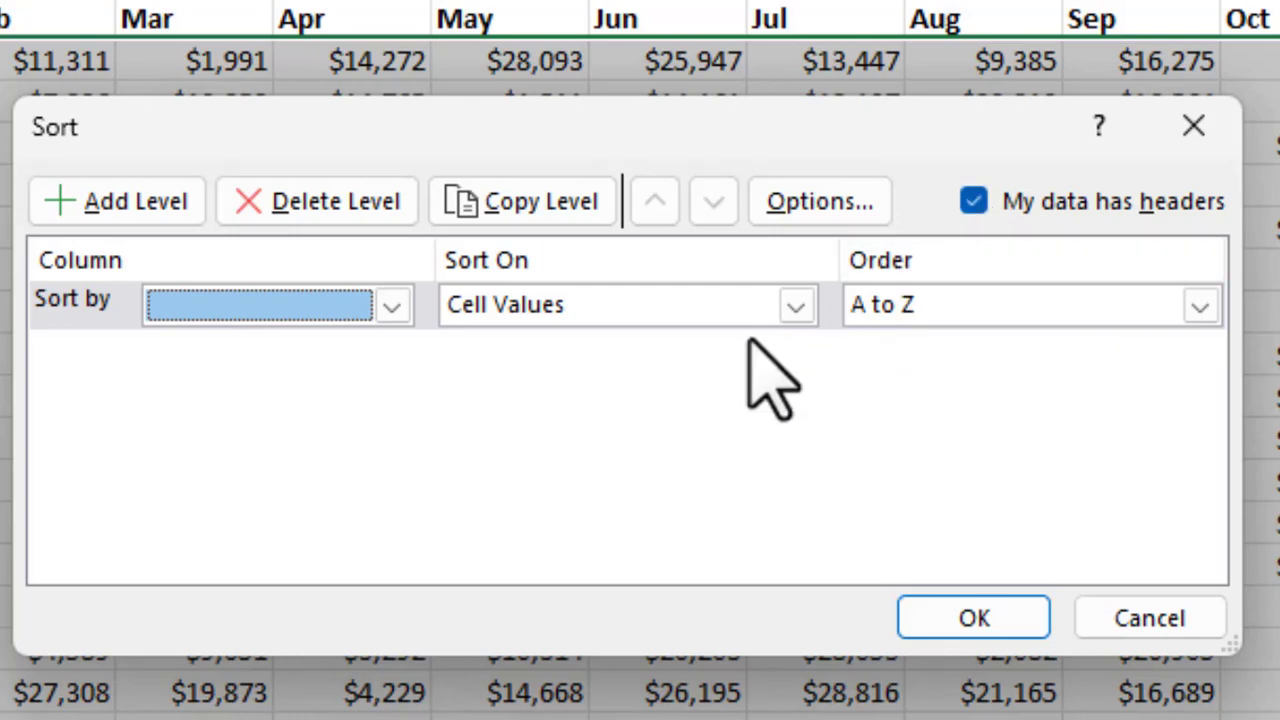
left_click(388, 302)
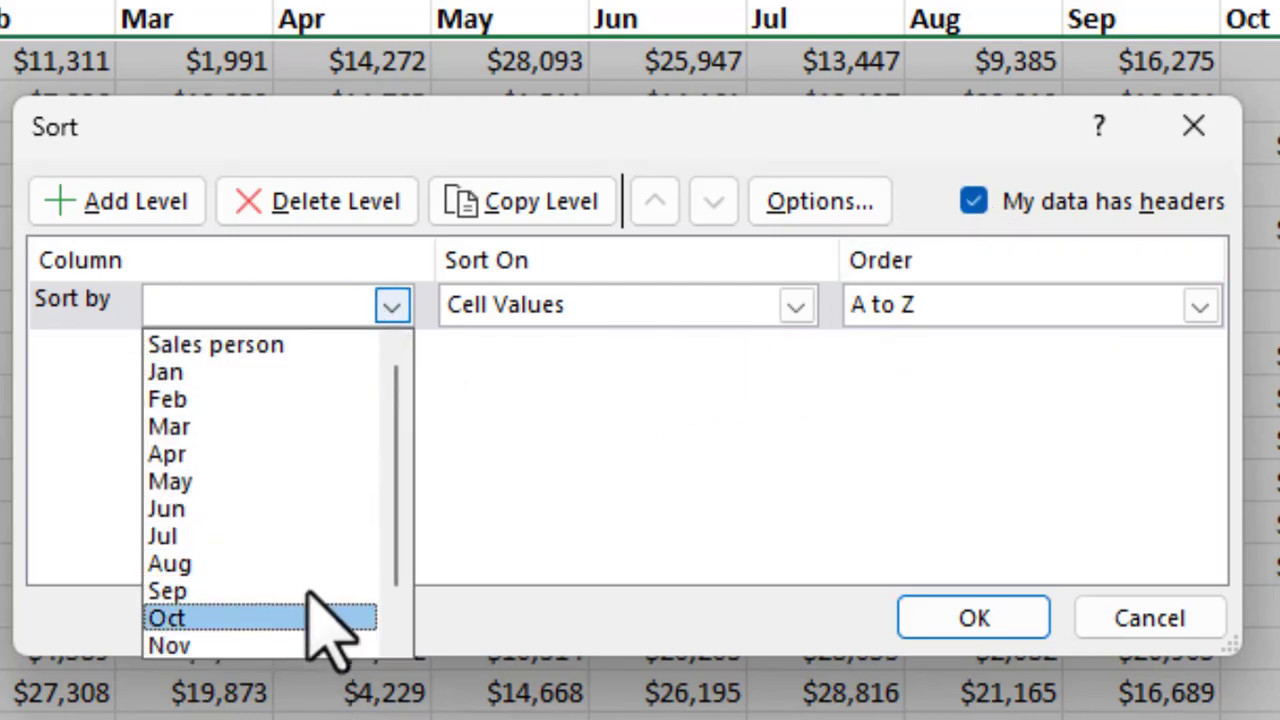
left_click_drag(405, 440, 400, 563)
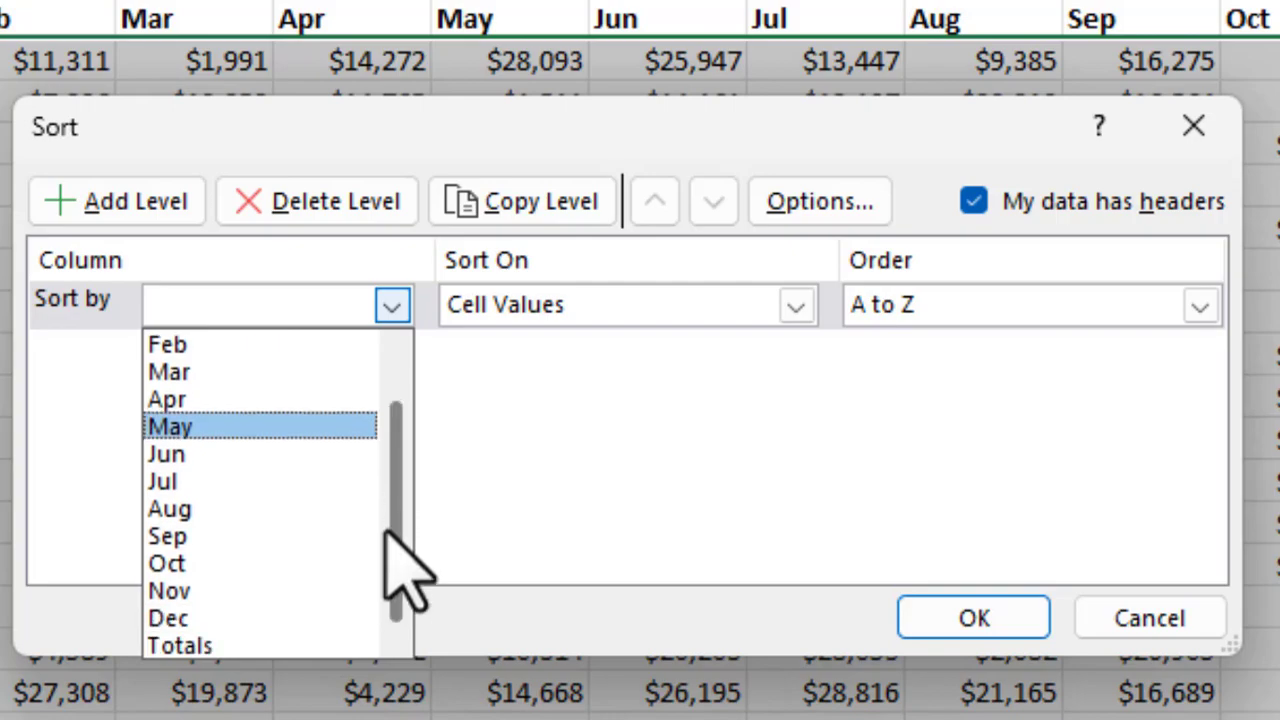
left_click(290, 652)
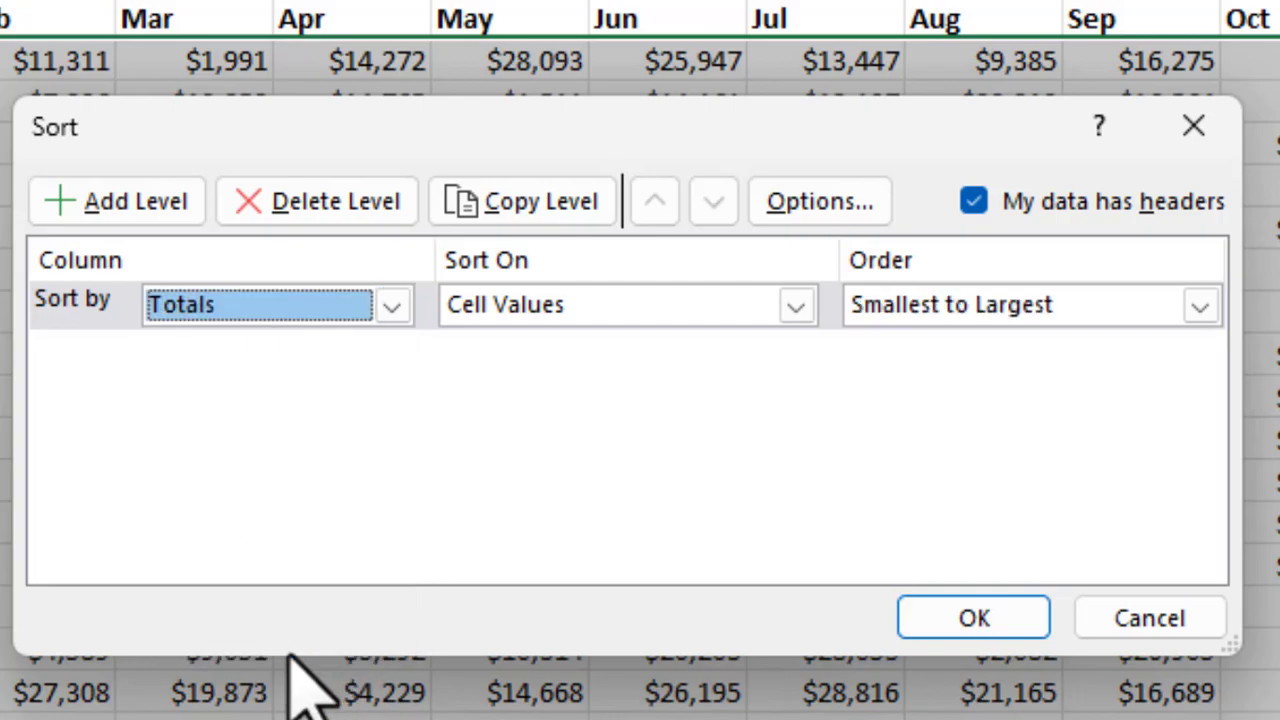
left_click(1020, 306)
left_click(1015, 372)
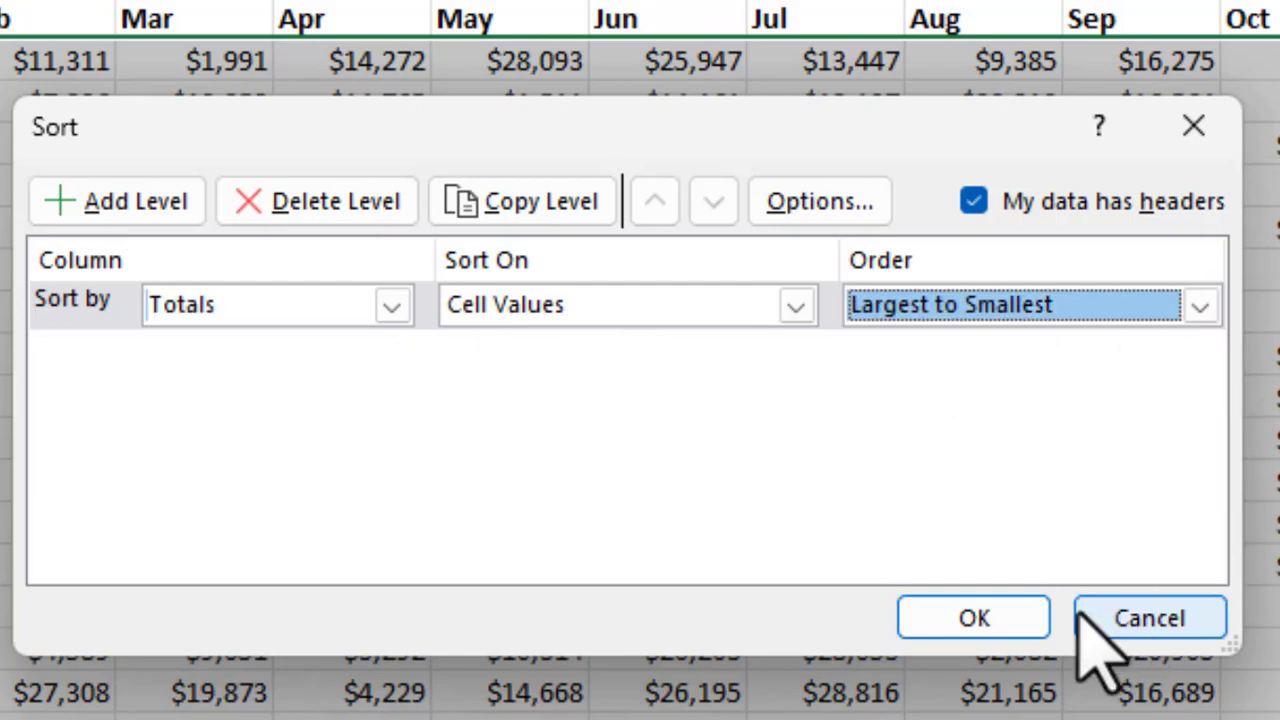
left_click(980, 615)
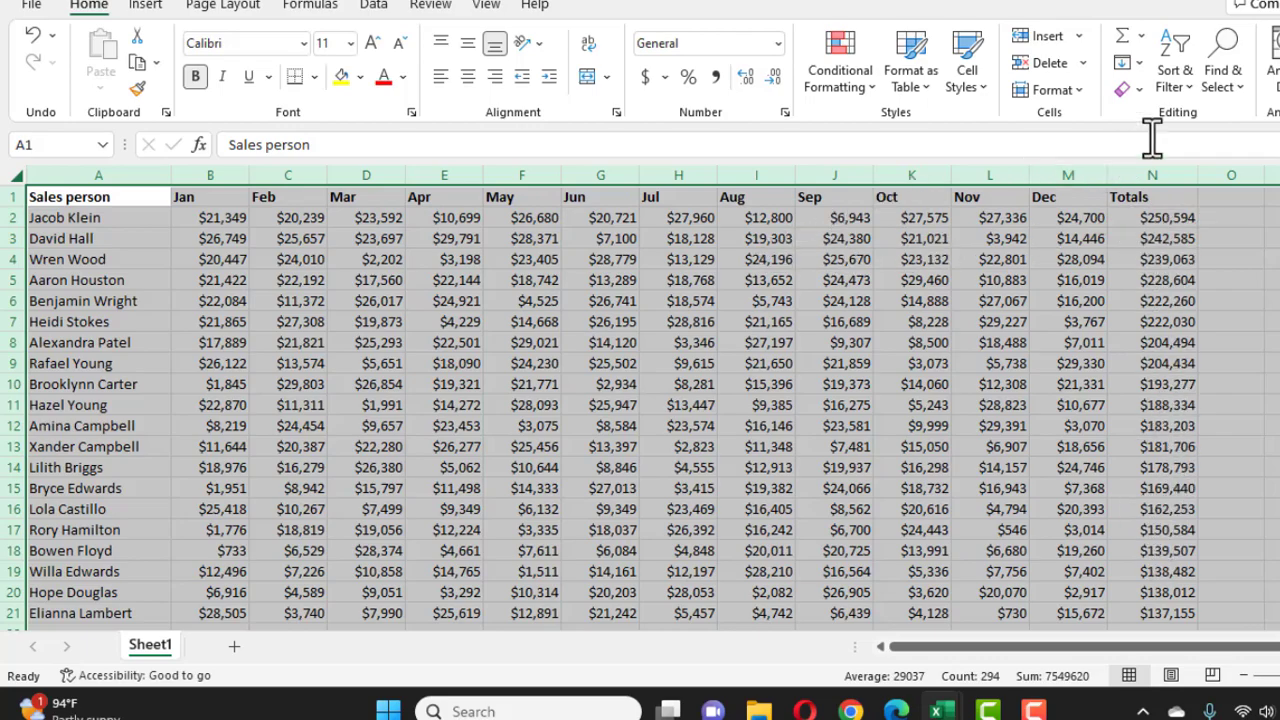
- Add a second custom sort level by Sales person, on cell values from A to Z, and apply the sort
left_click(1179, 57)
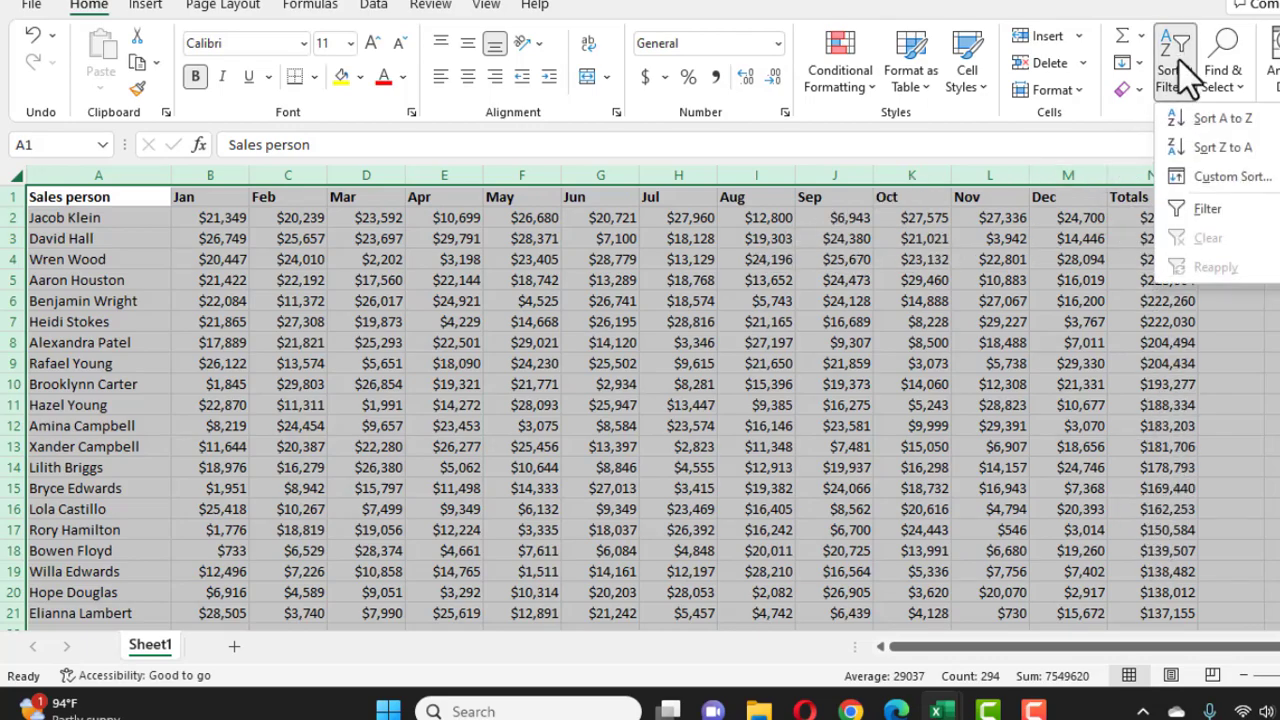
left_click(1190, 180)
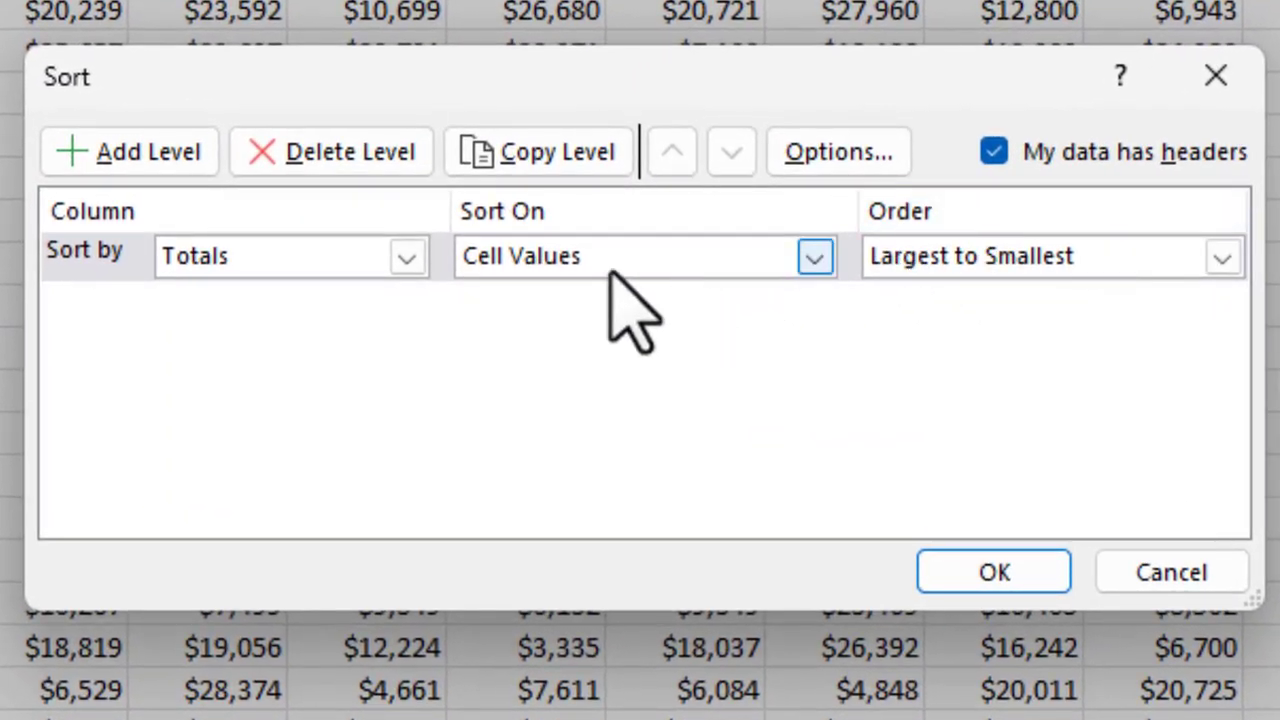
left_click(146, 168)
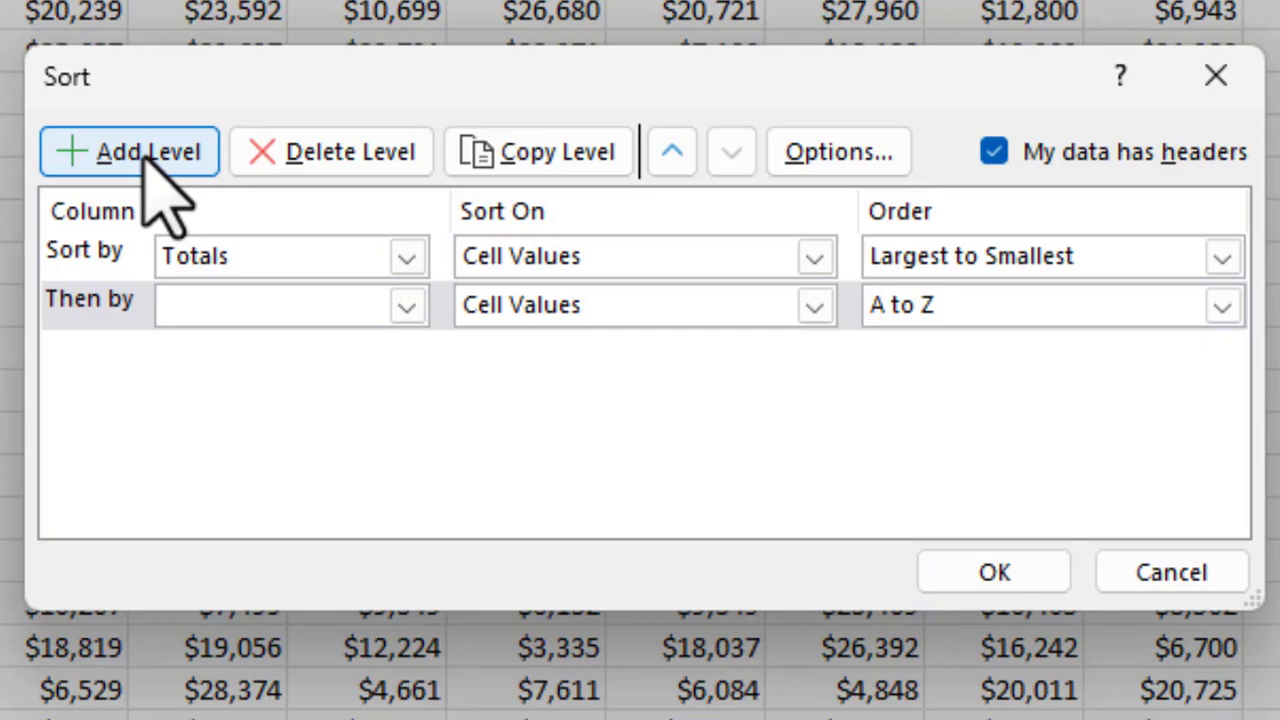
left_click(407, 309)
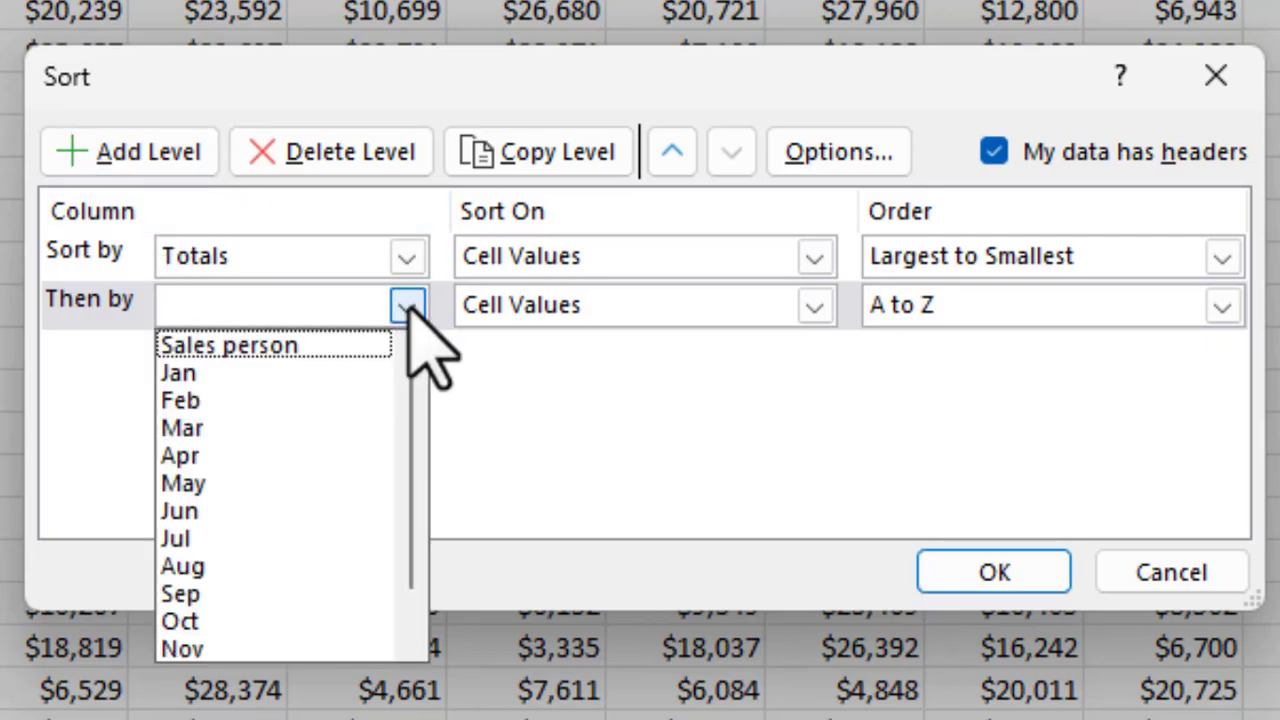
left_click(290, 345)
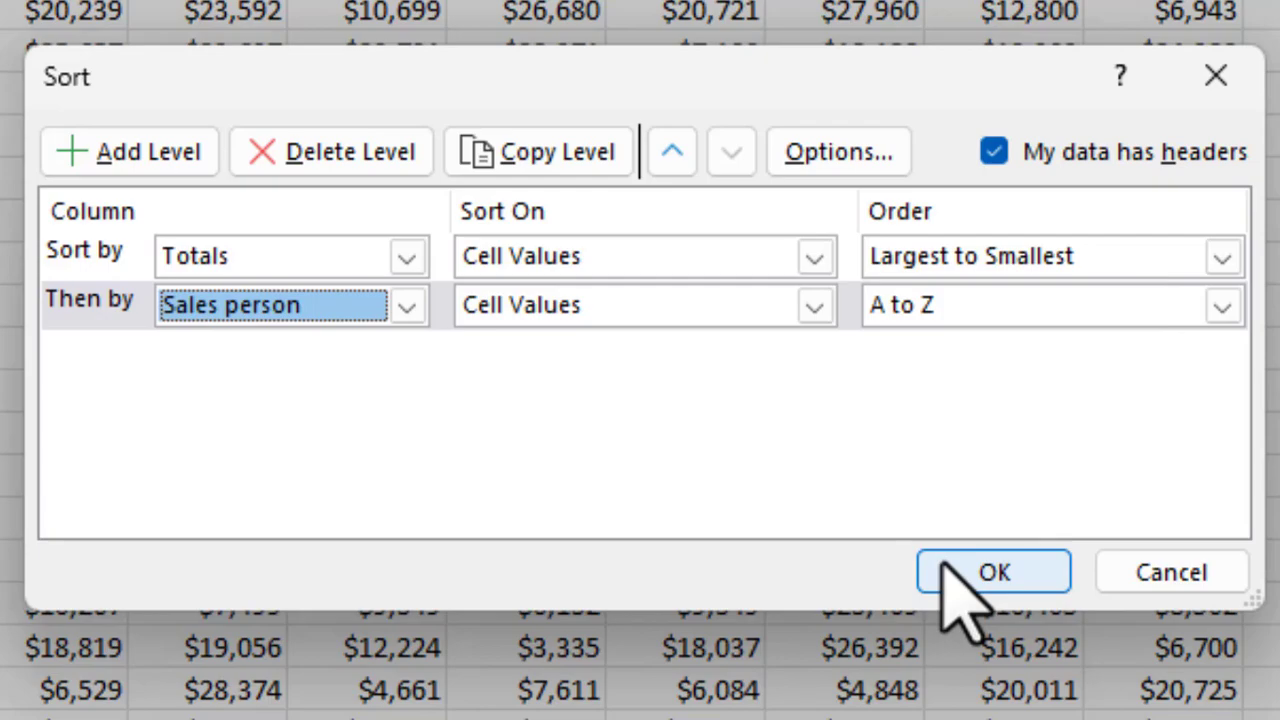
left_click(984, 578)
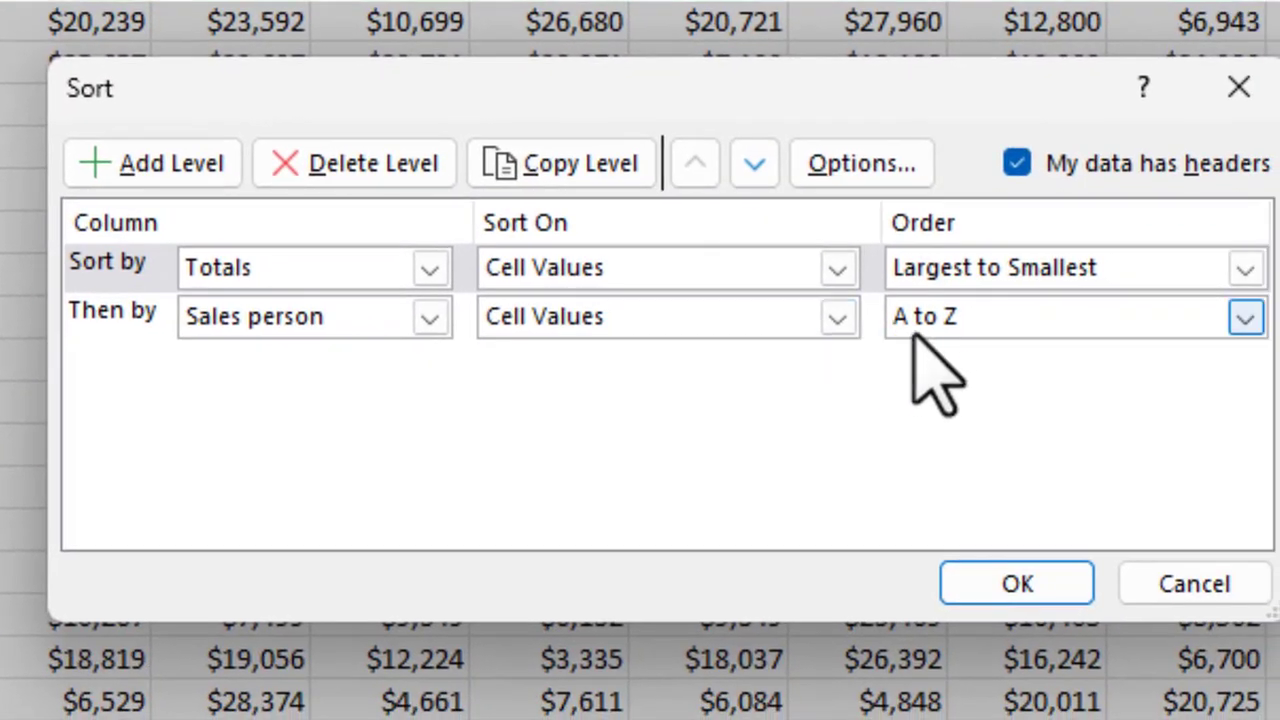
- Delete the Sales person level from the custom sort and apply the remaining Totals sort
left_click(102, 320)
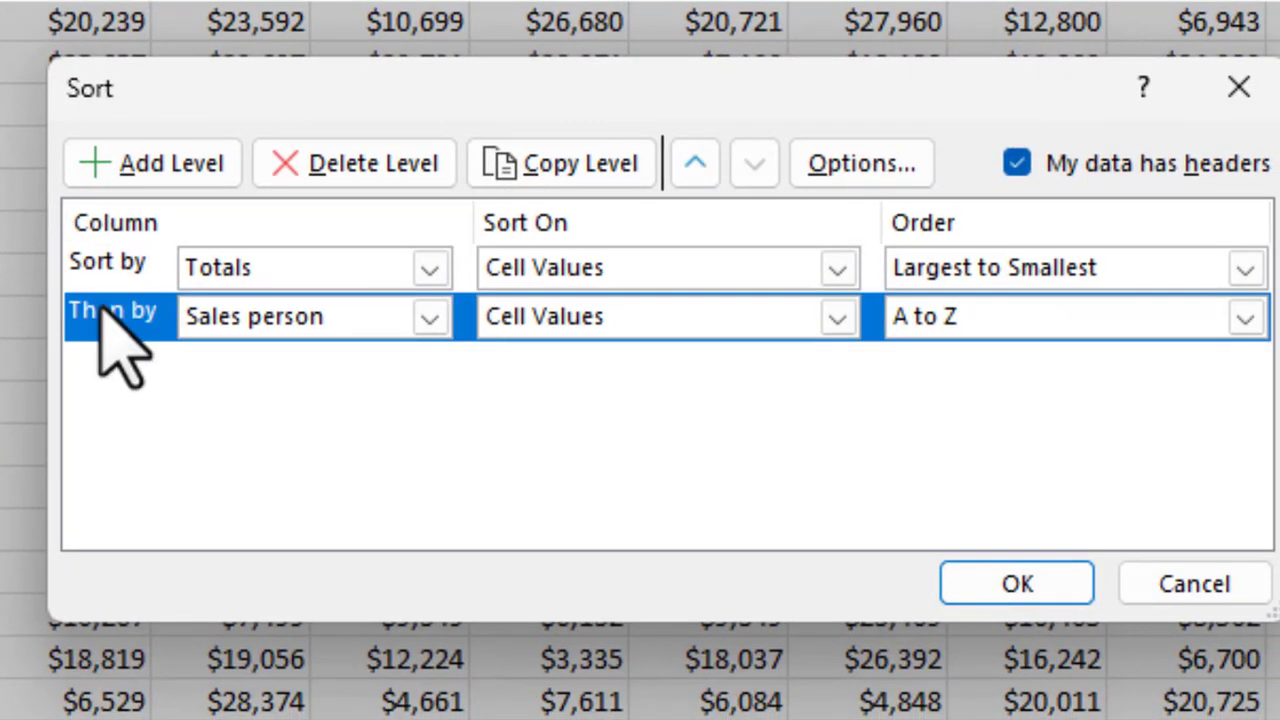
left_click(369, 160)
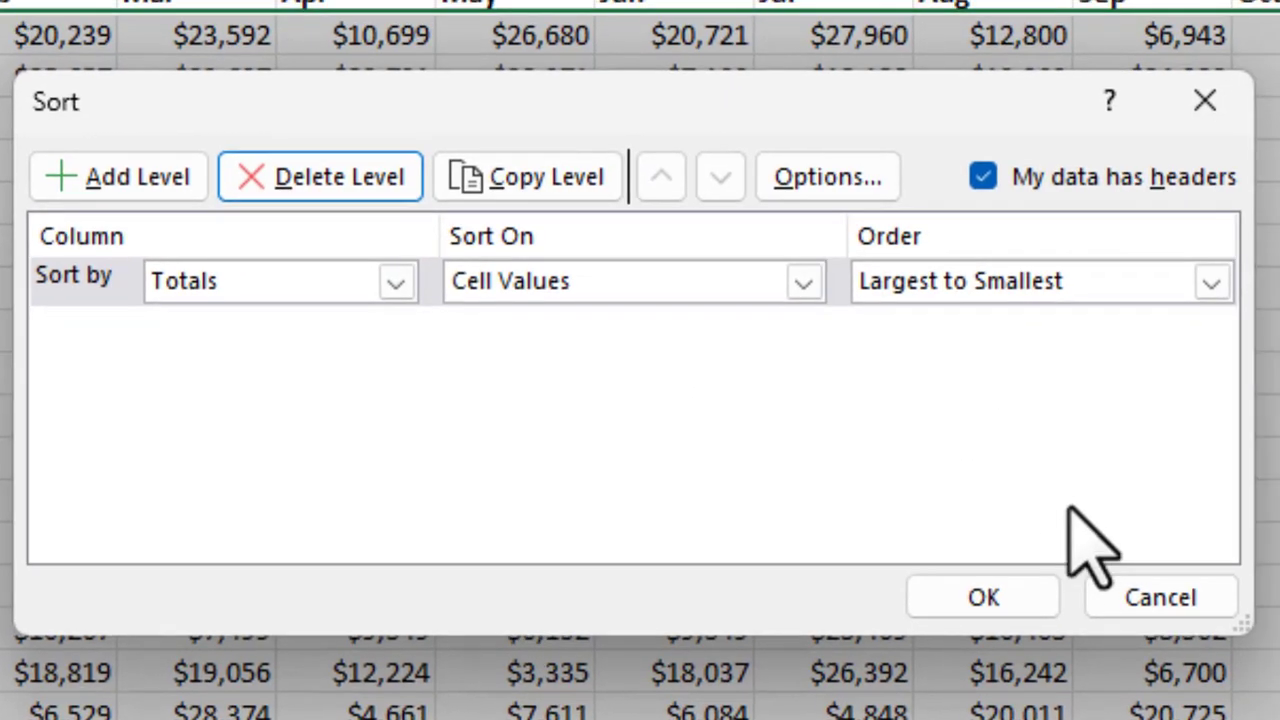
left_click(1017, 584)
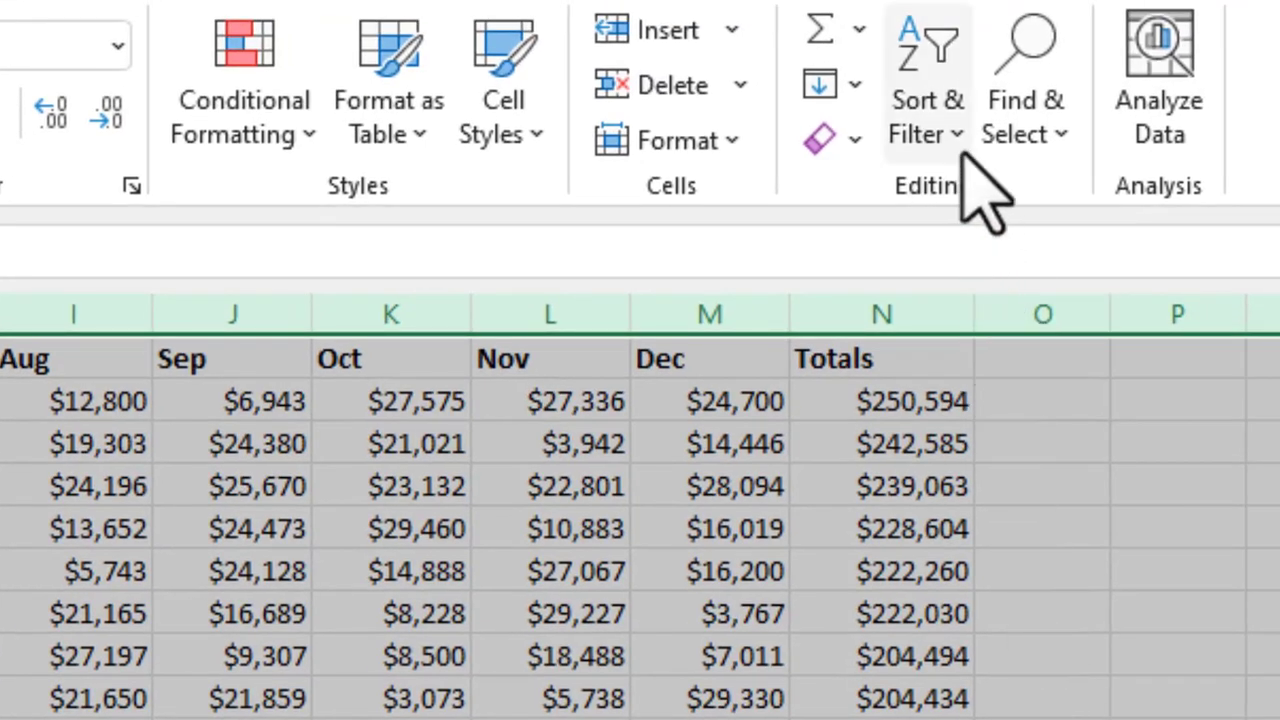
- Sort the selected sales data from A to Z with the quick sort option
left_click(958, 150)
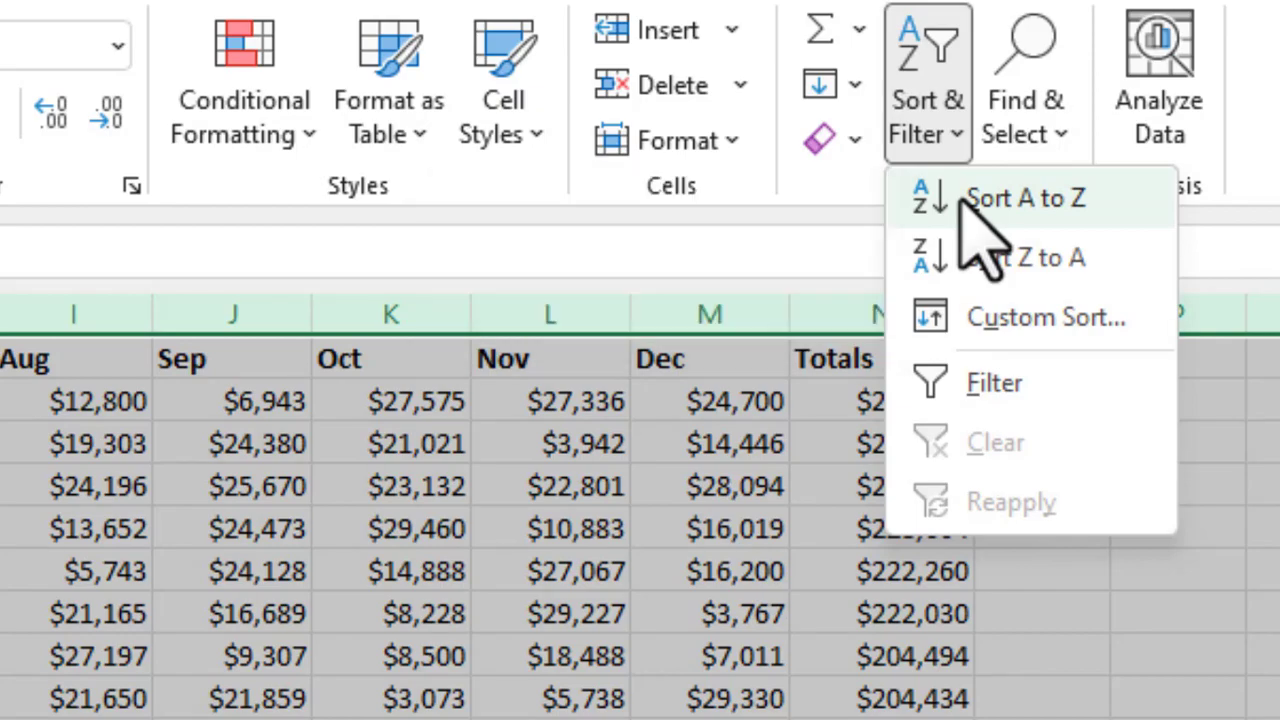
left_click(965, 200)
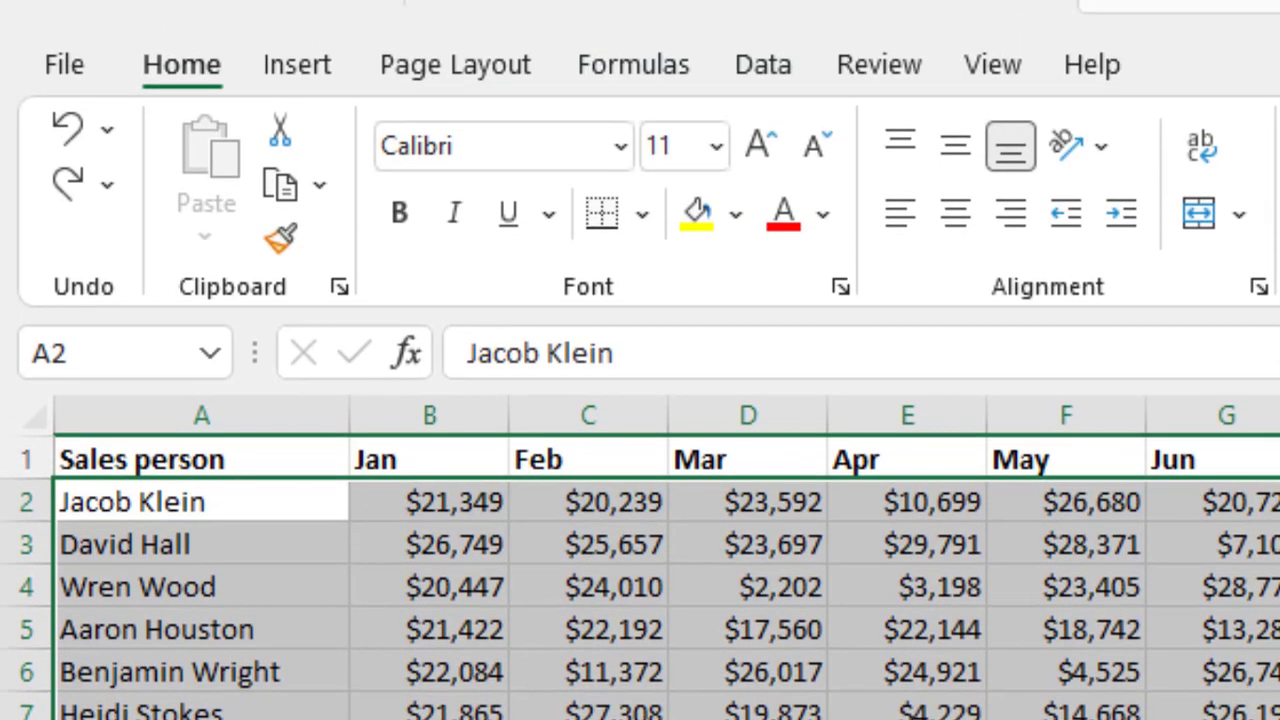
- Convert the sales data range A1:N21 into a table with headers
left_click(805, 540)
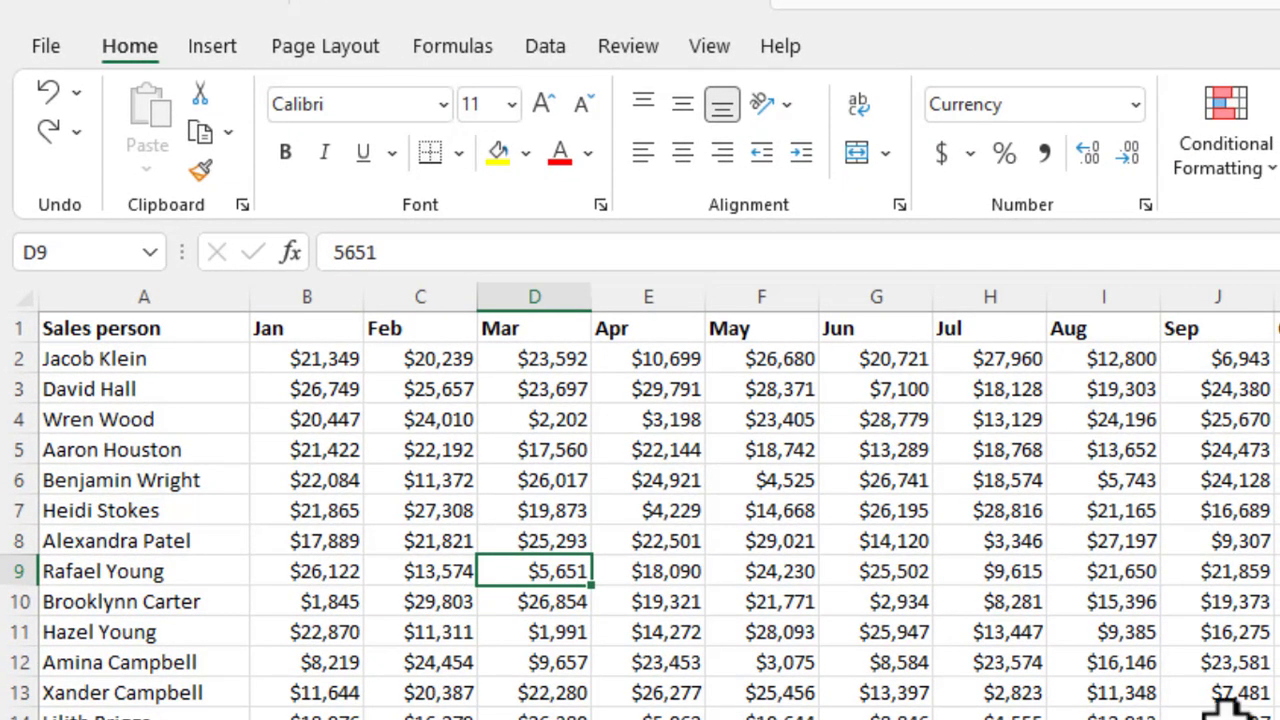
left_click(212, 48)
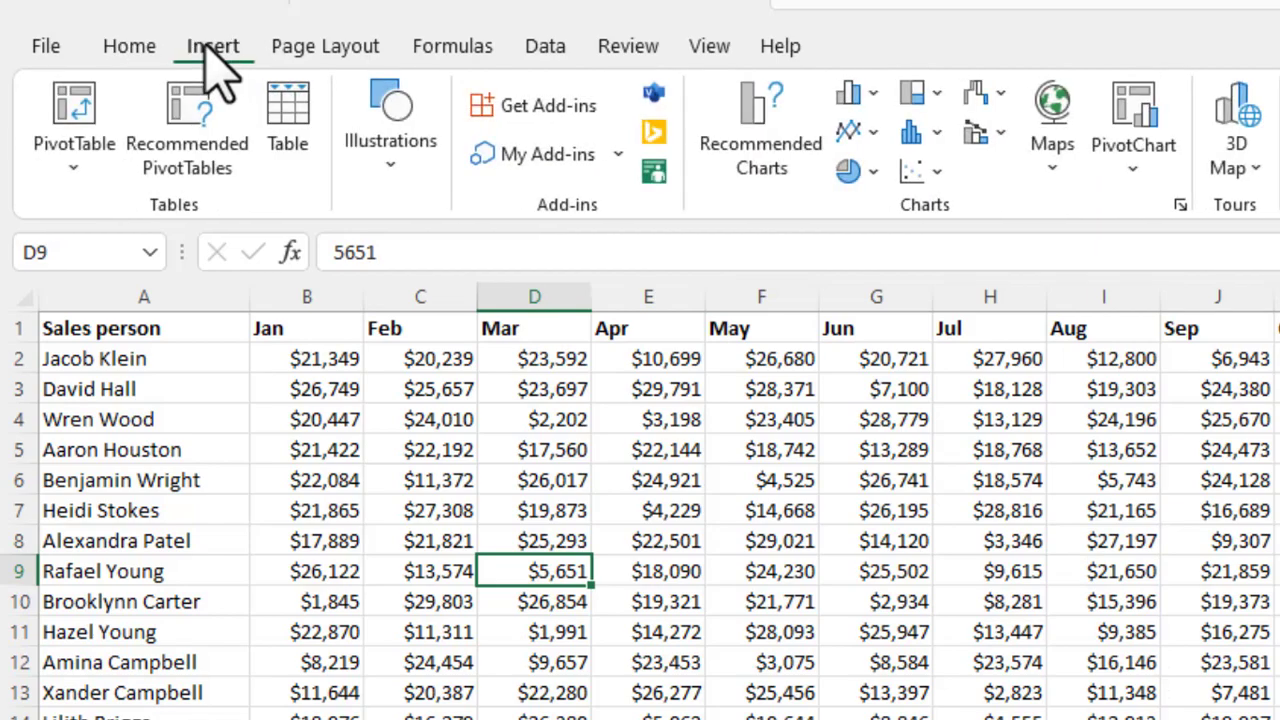
left_click(290, 140)
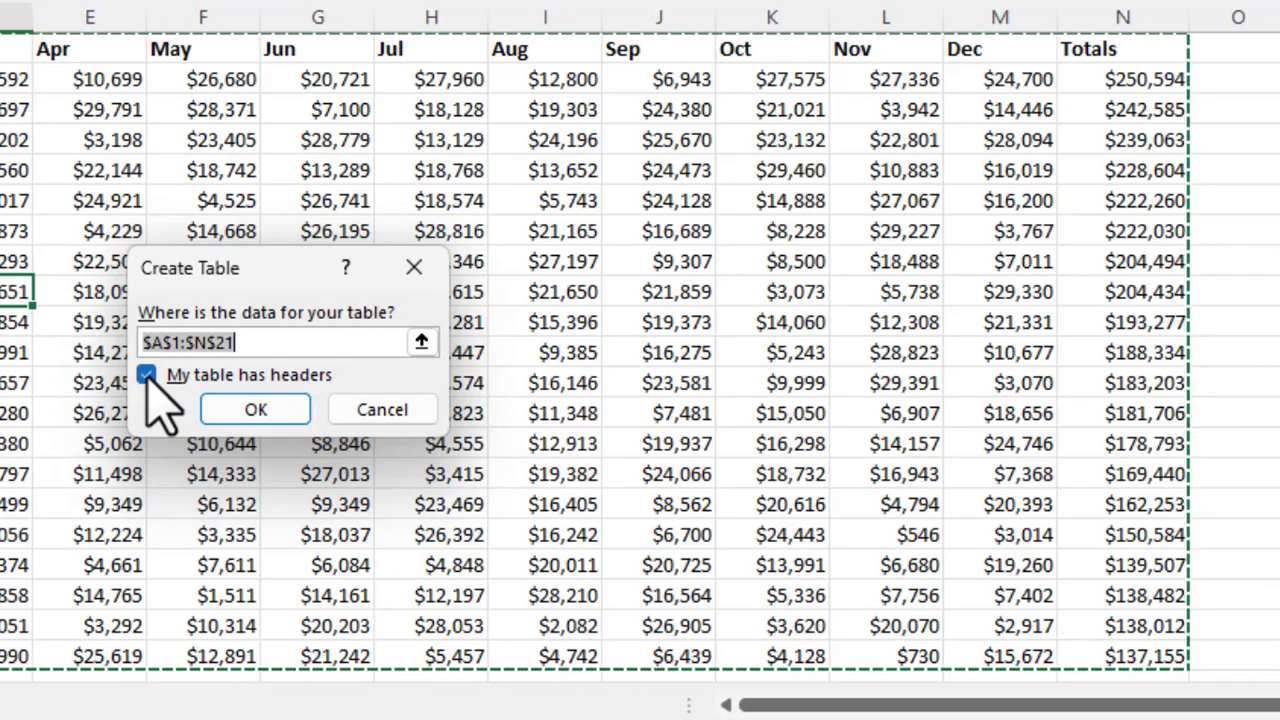
left_click(276, 410)
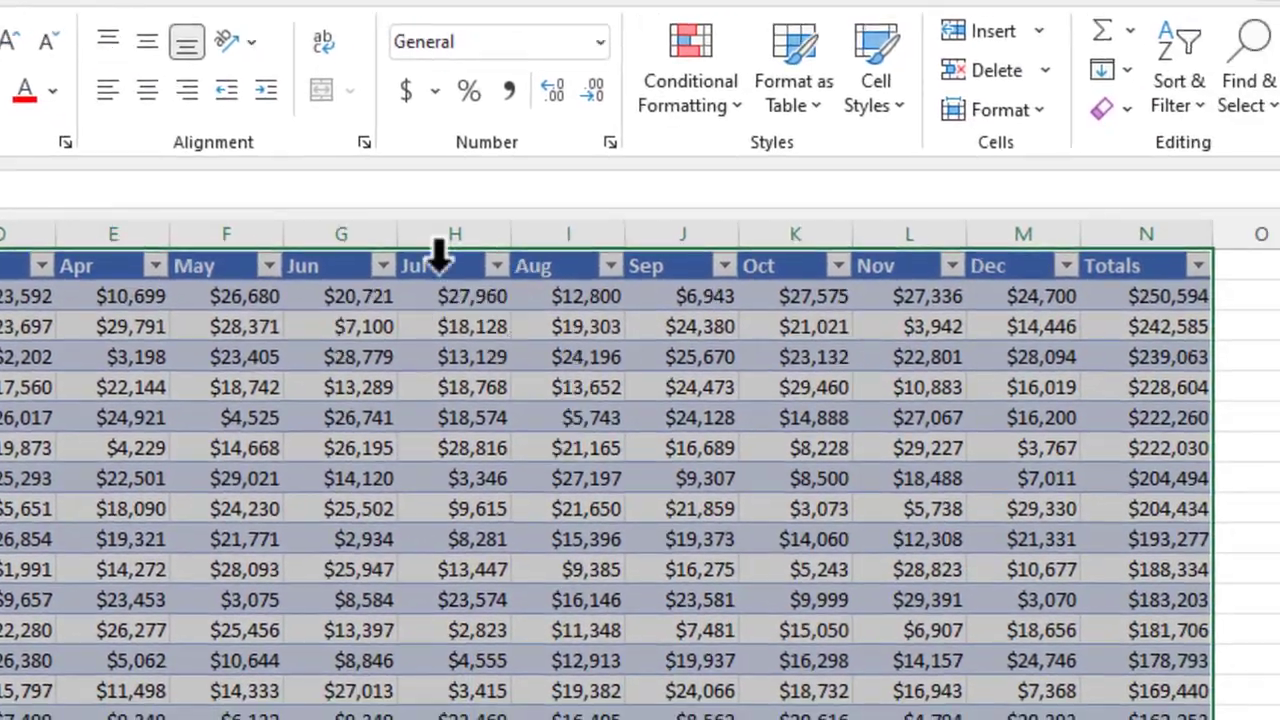
- Try the gold Medium table style on the sales table and undo the style change
left_click(838, 105)
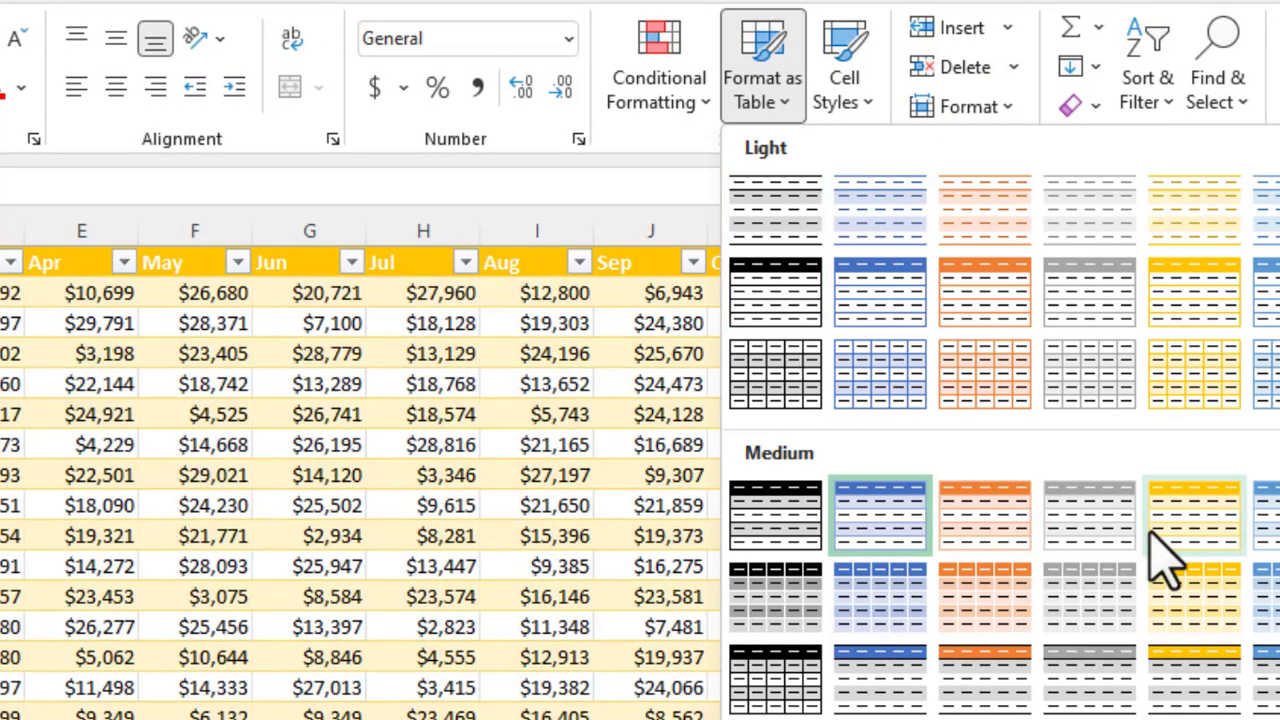
left_click(1192, 555)
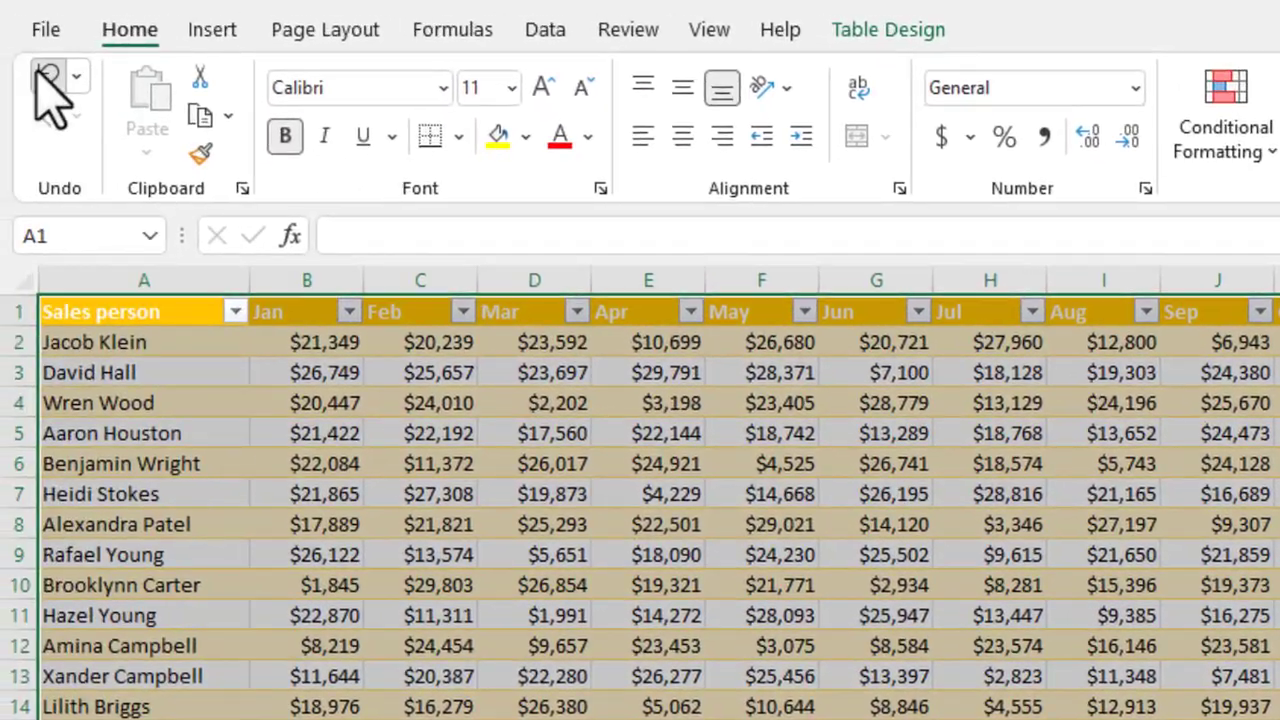
left_click(45, 80)
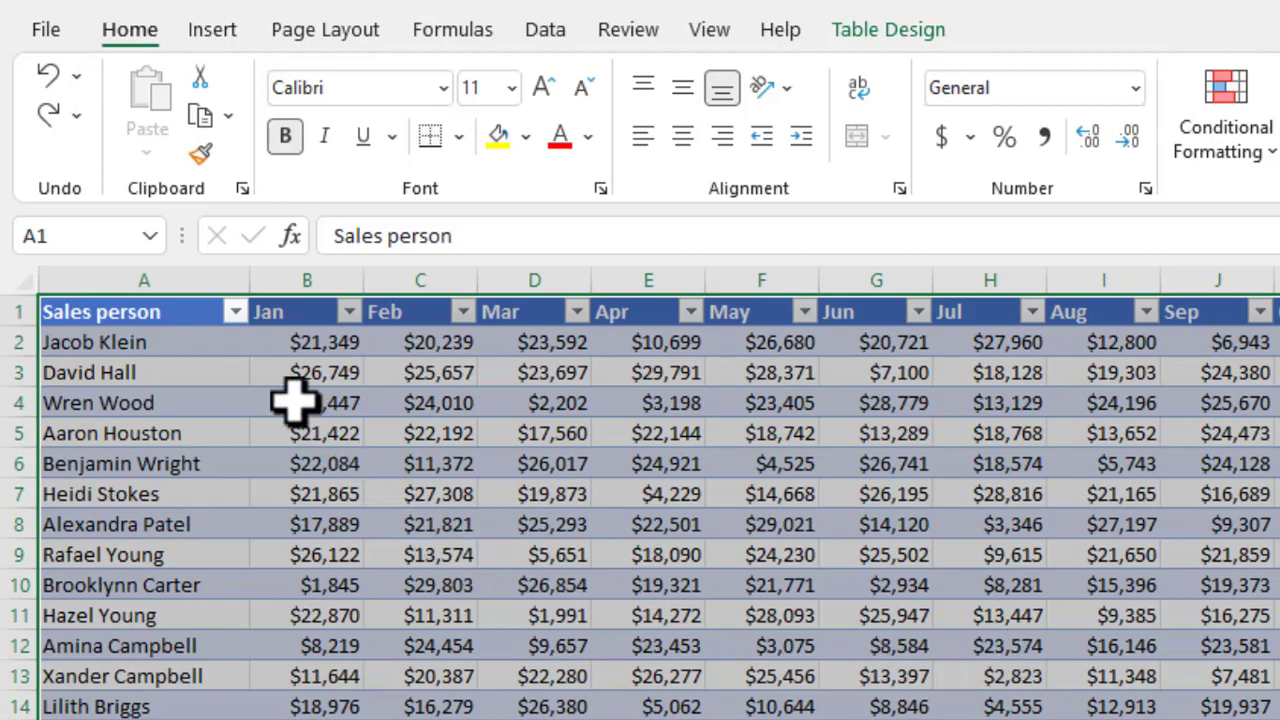
- Filter the Sales person column to show only the salespeople in rows 3 and 10, and undo the filter
left_click(235, 312)
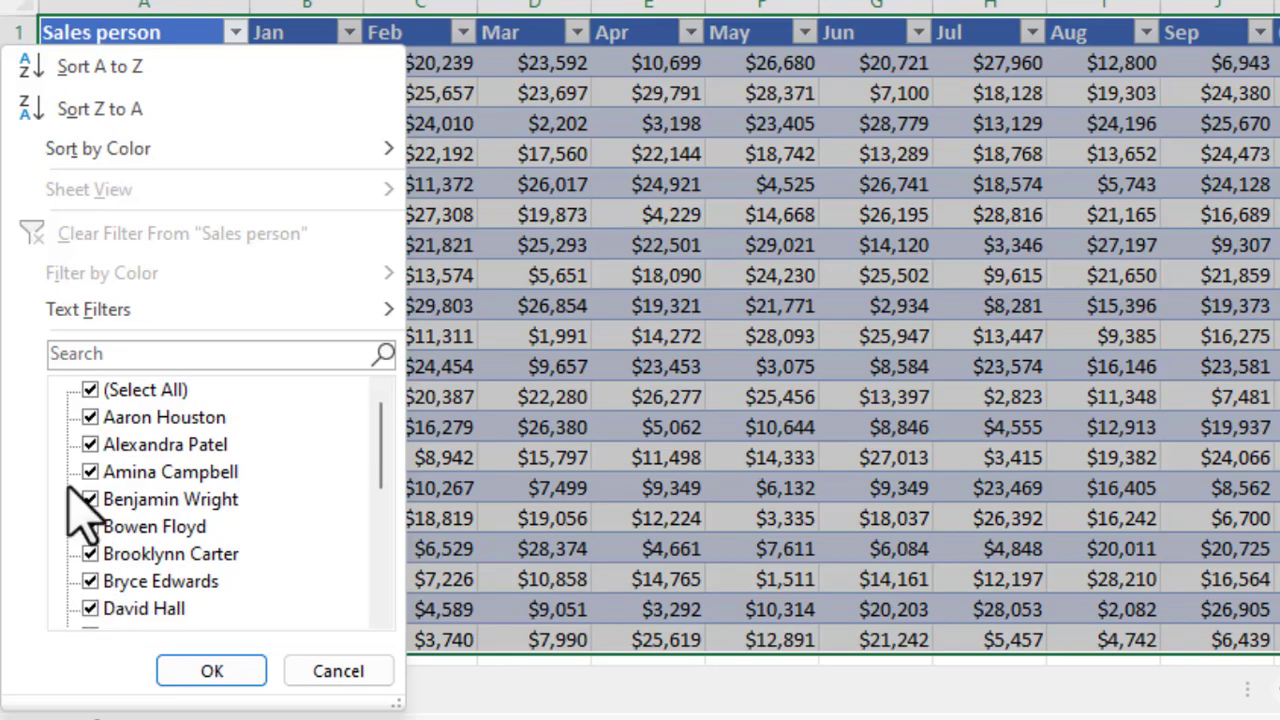
left_click(90, 390)
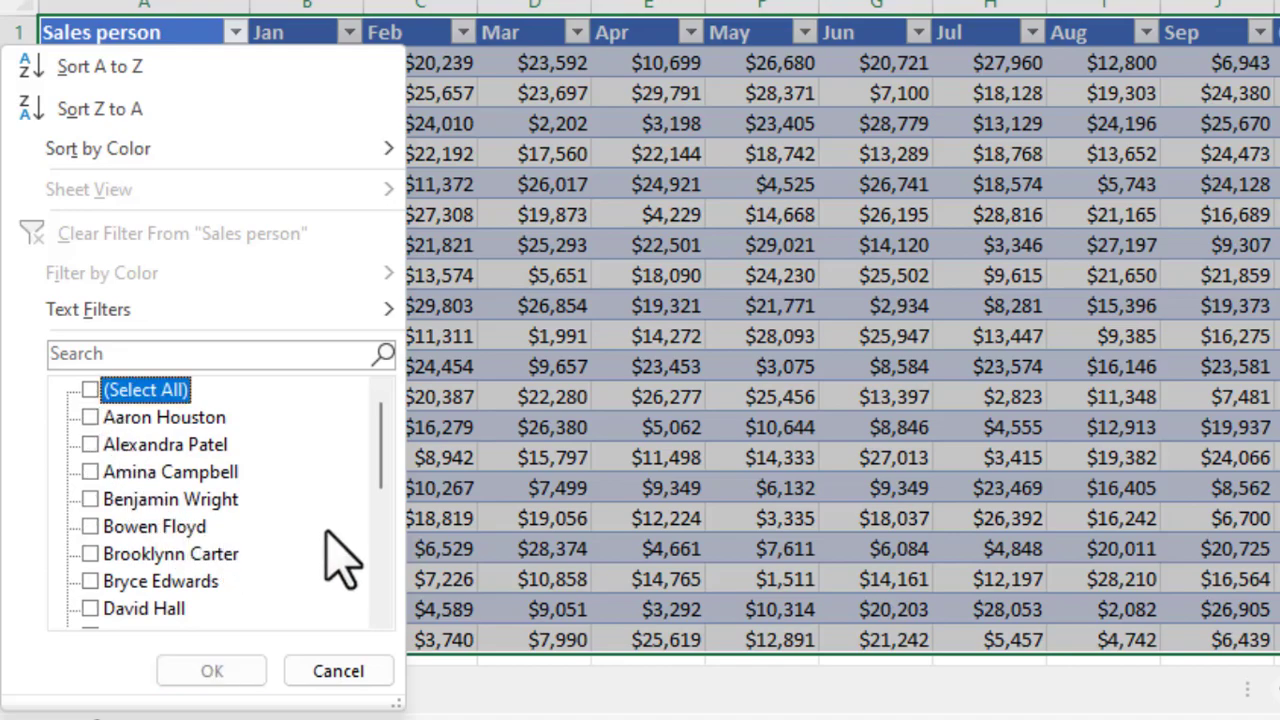
left_click(89, 554)
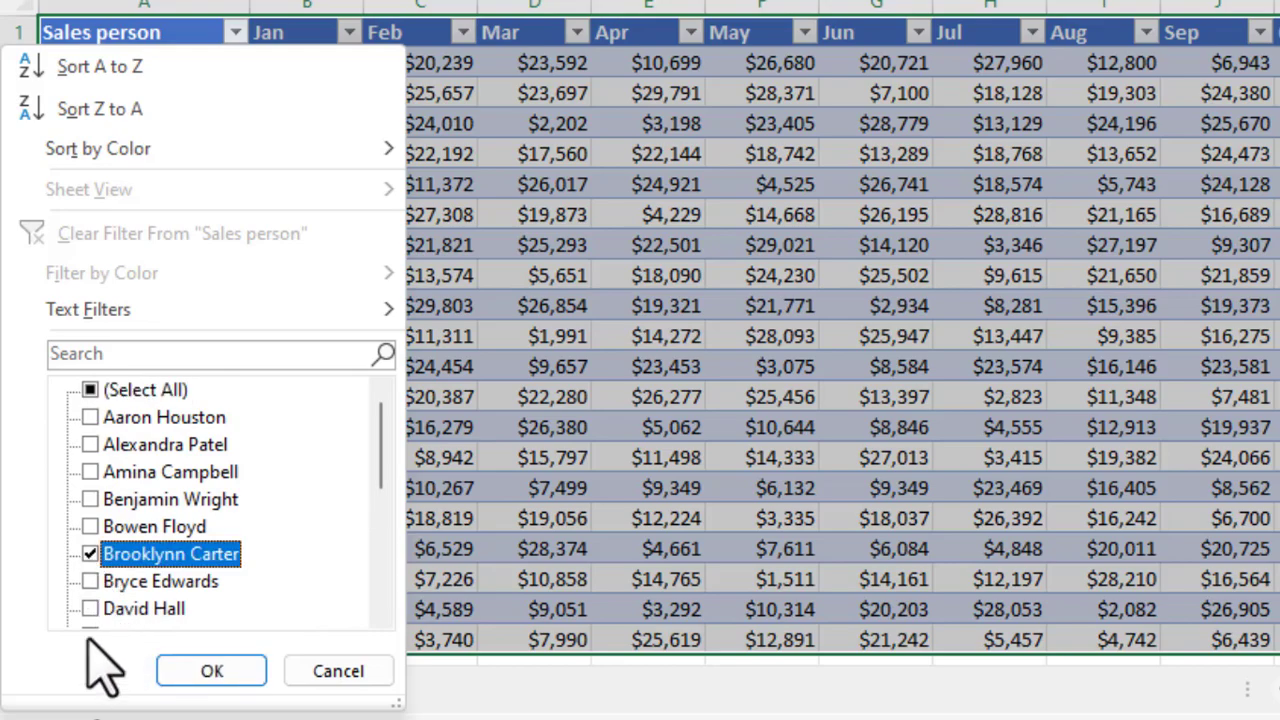
left_click(89, 608)
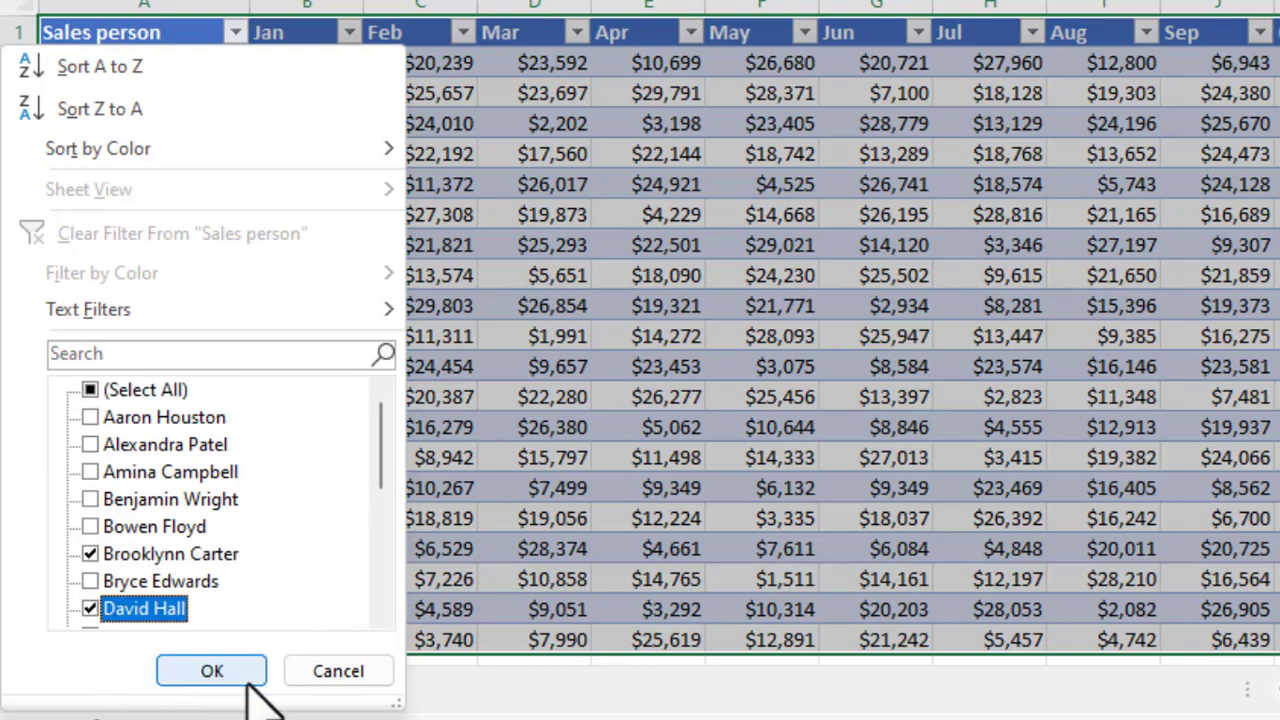
left_click(212, 671)
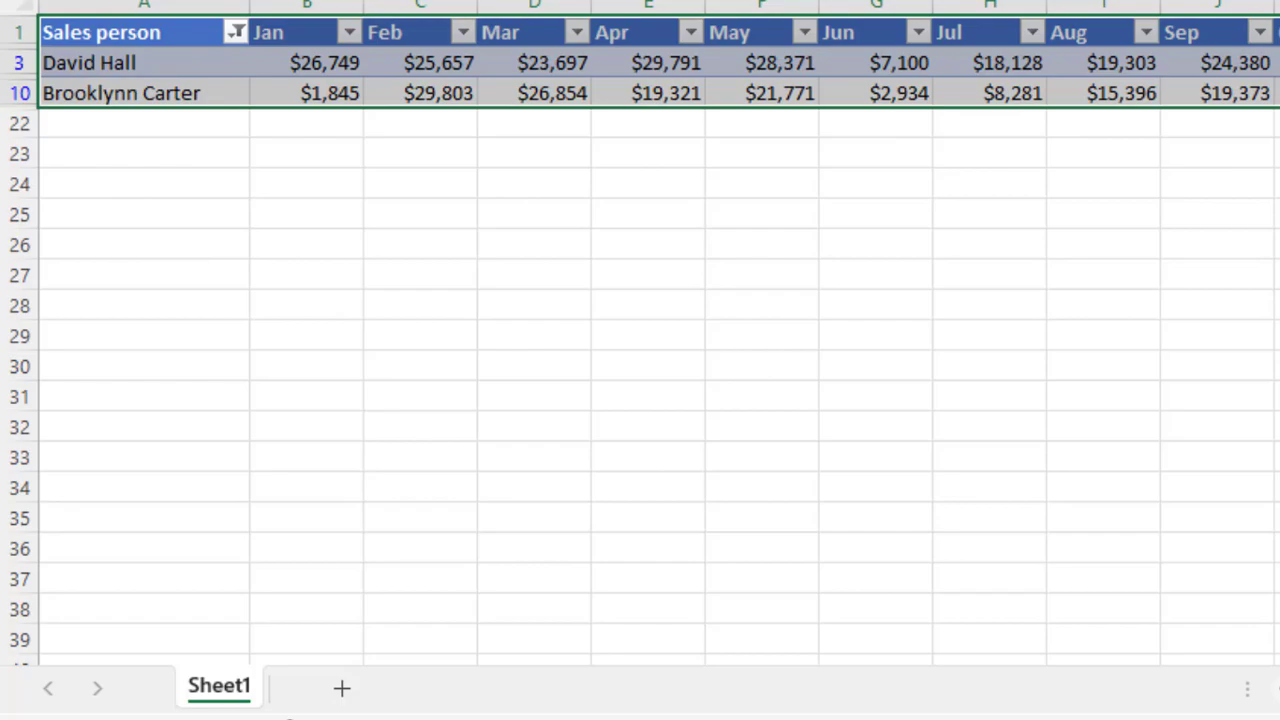
key("ctrl+z")
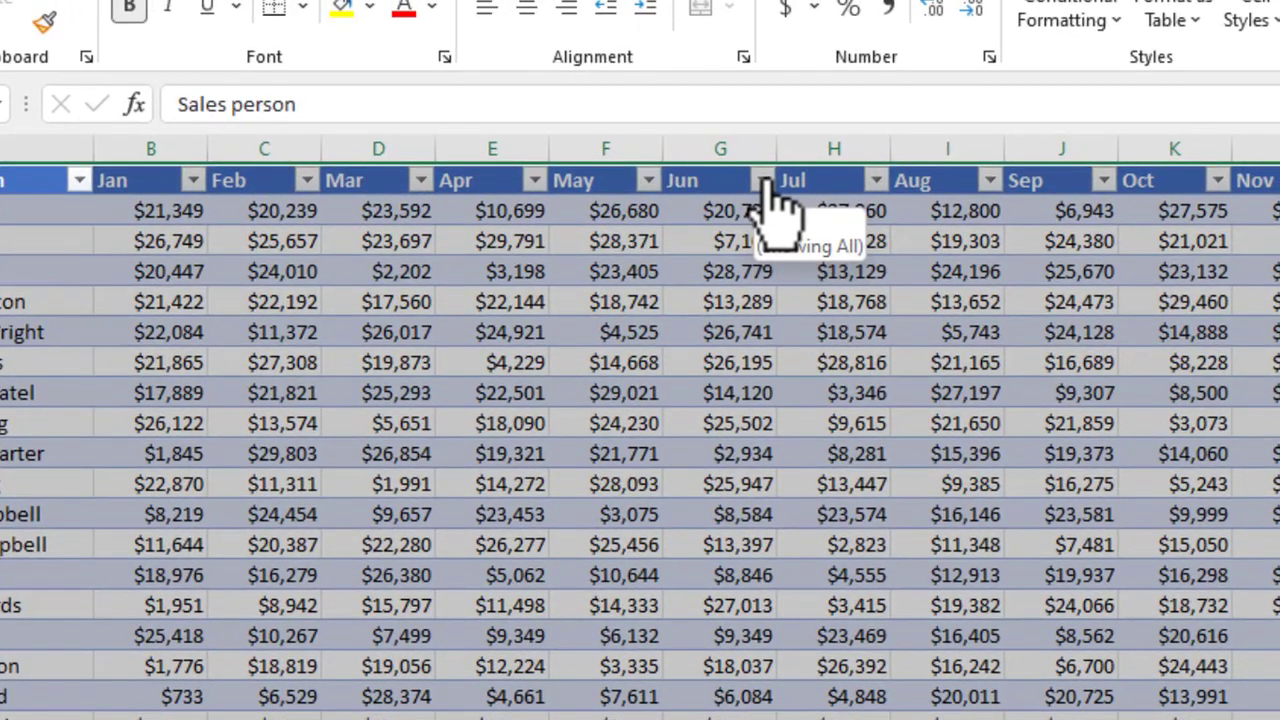
- Filter the Jun column to only the seven values from $21,242 to $28,779, and undo the filter
left_click(764, 182)
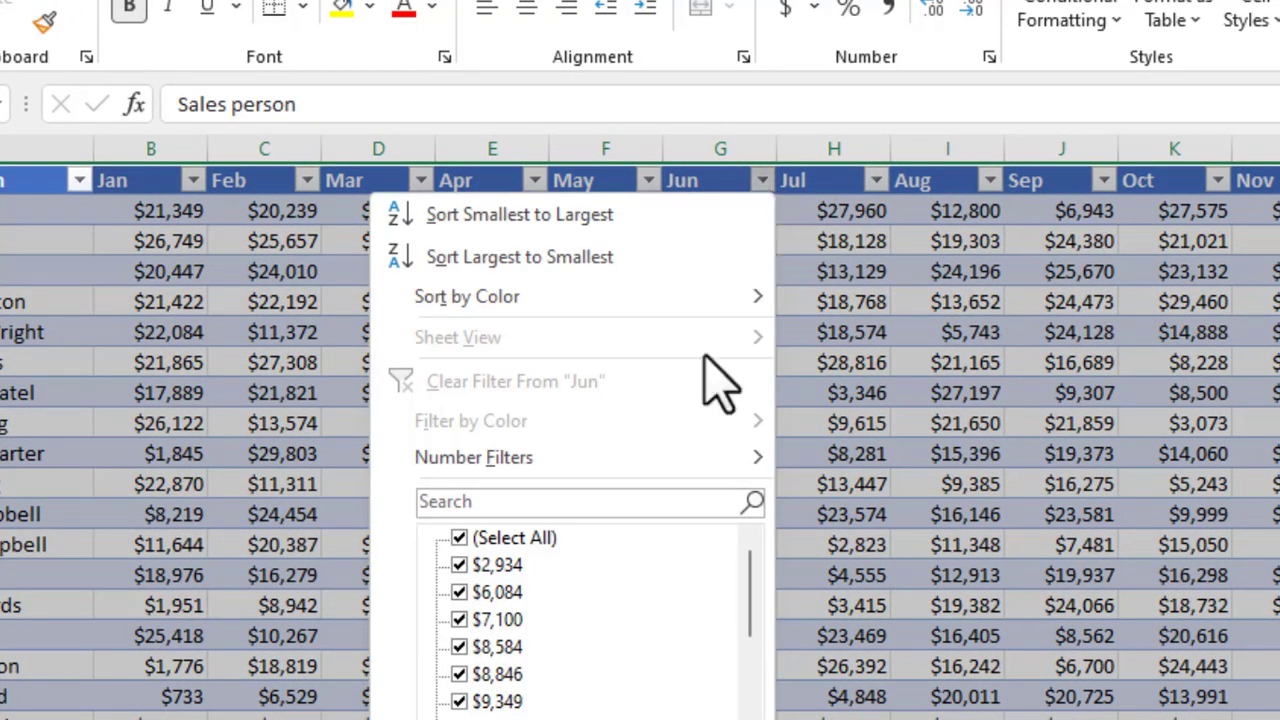
left_click(468, 540)
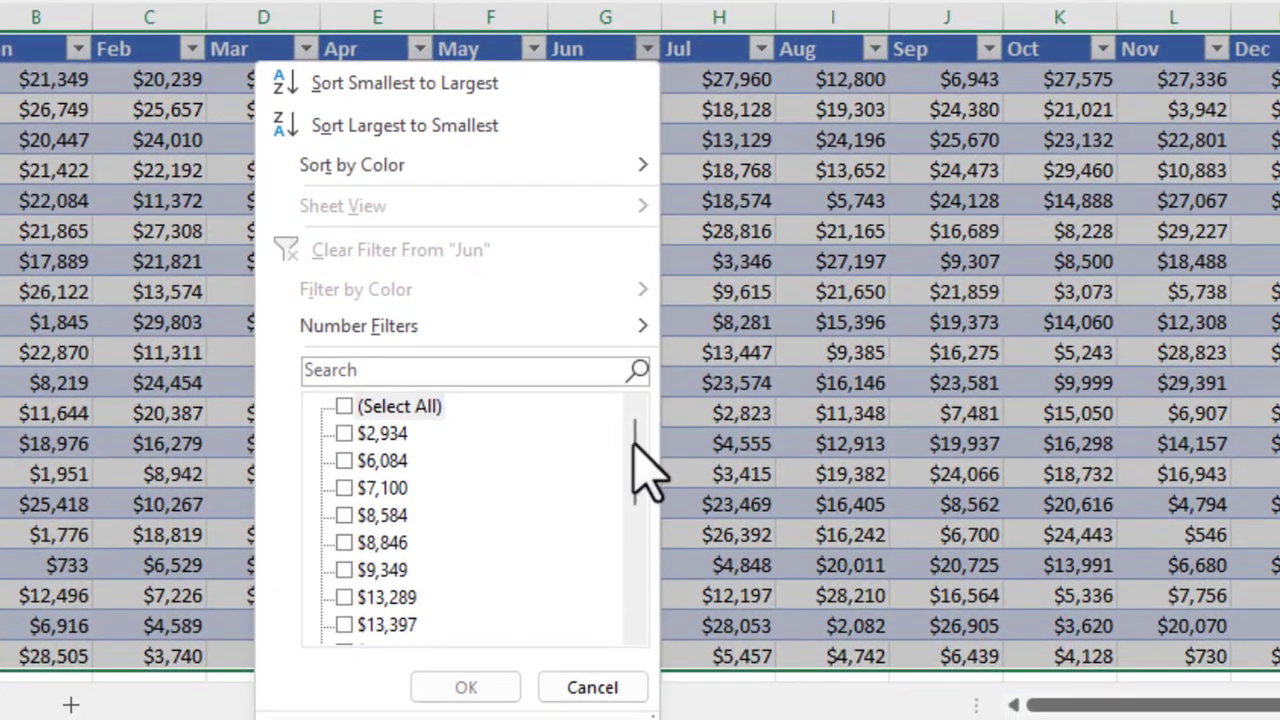
left_click_drag(633, 447, 592, 585)
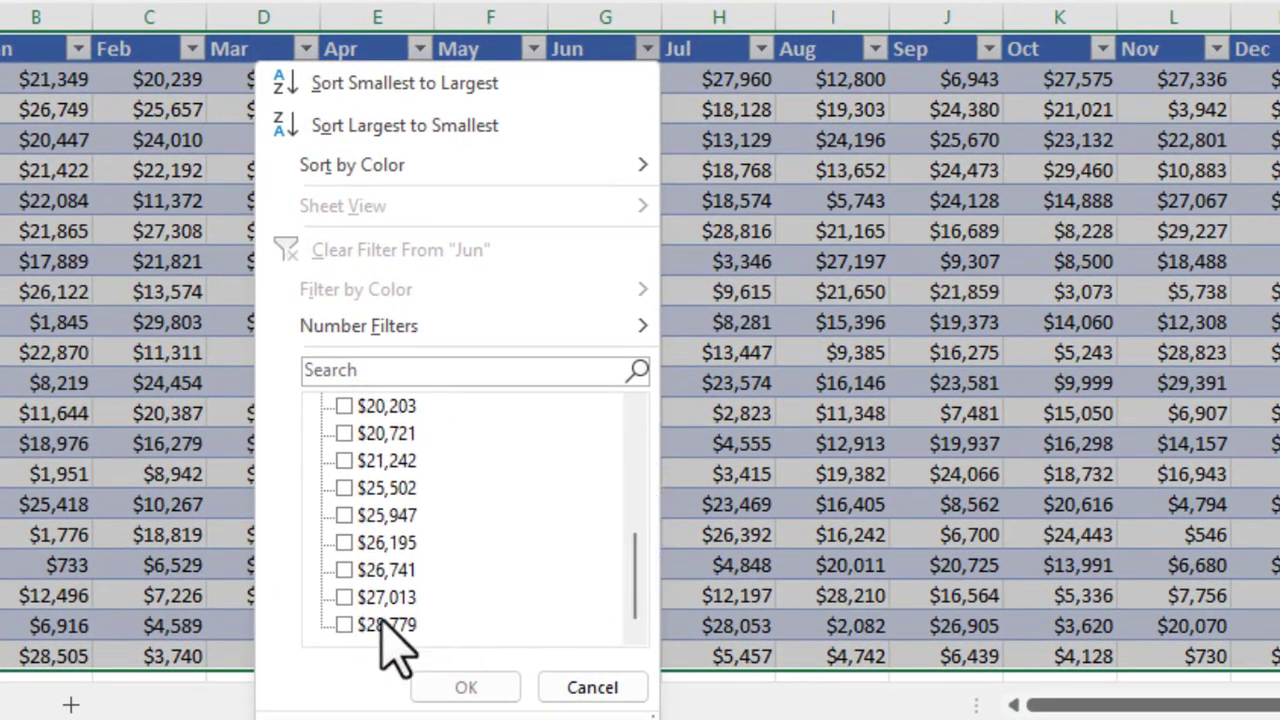
left_click(343, 625)
left_click(343, 597)
left_click(343, 570)
left_click(343, 542)
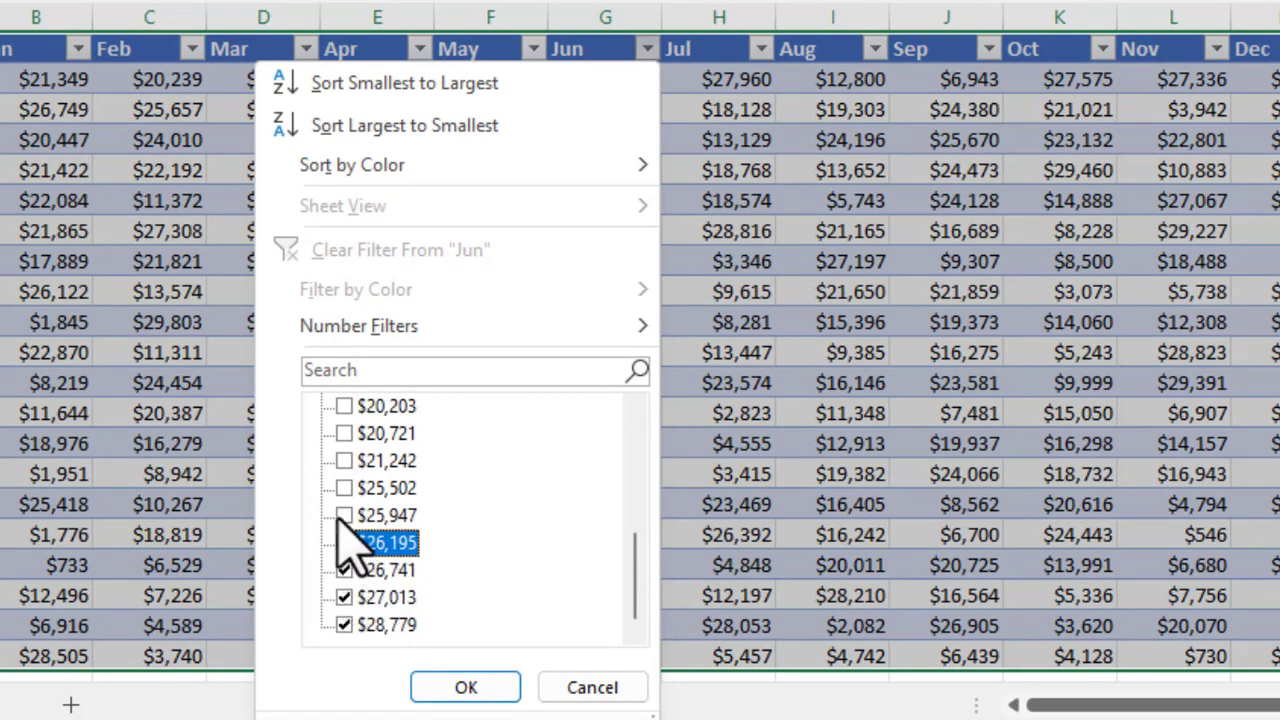
left_click(343, 515)
left_click(343, 488)
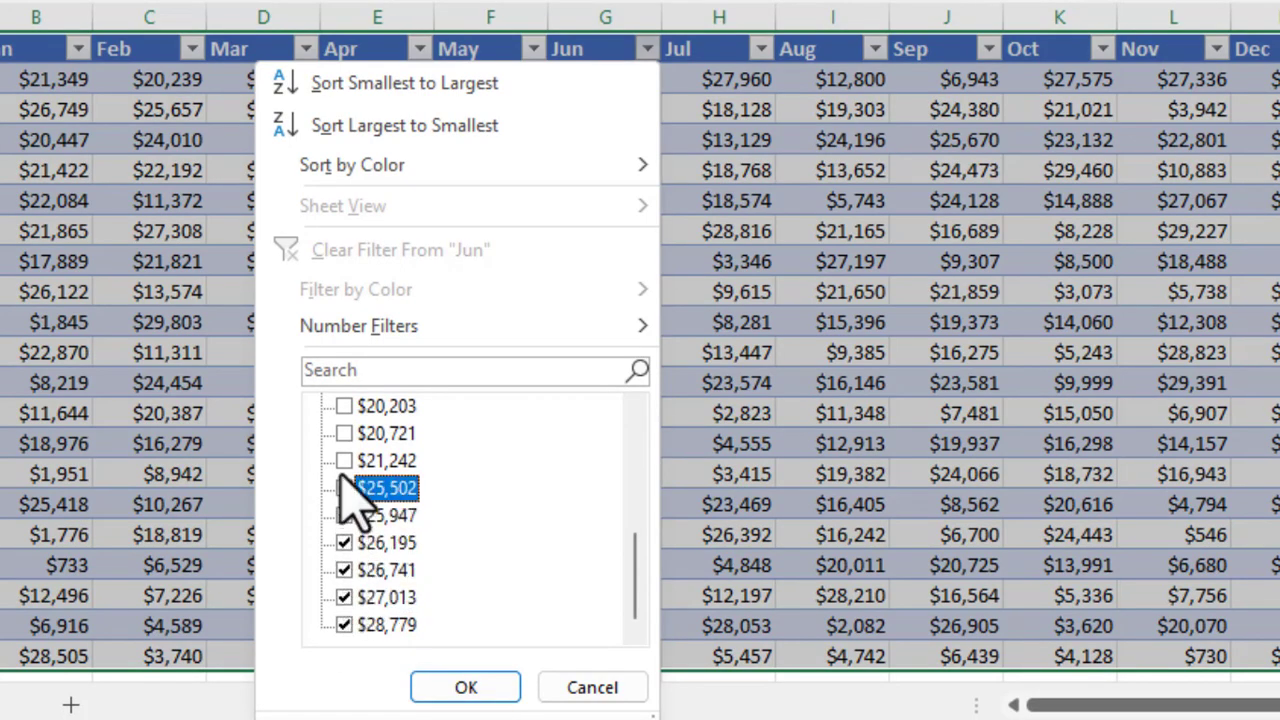
left_click(343, 460)
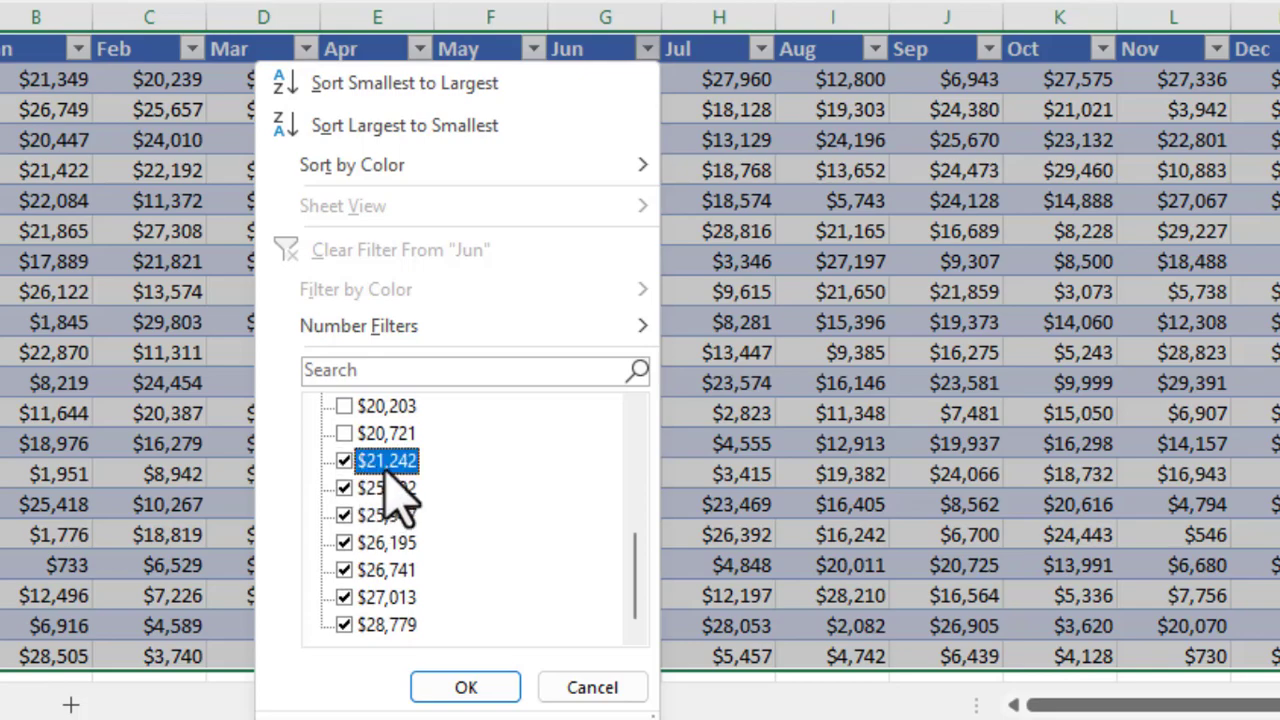
left_click(466, 687)
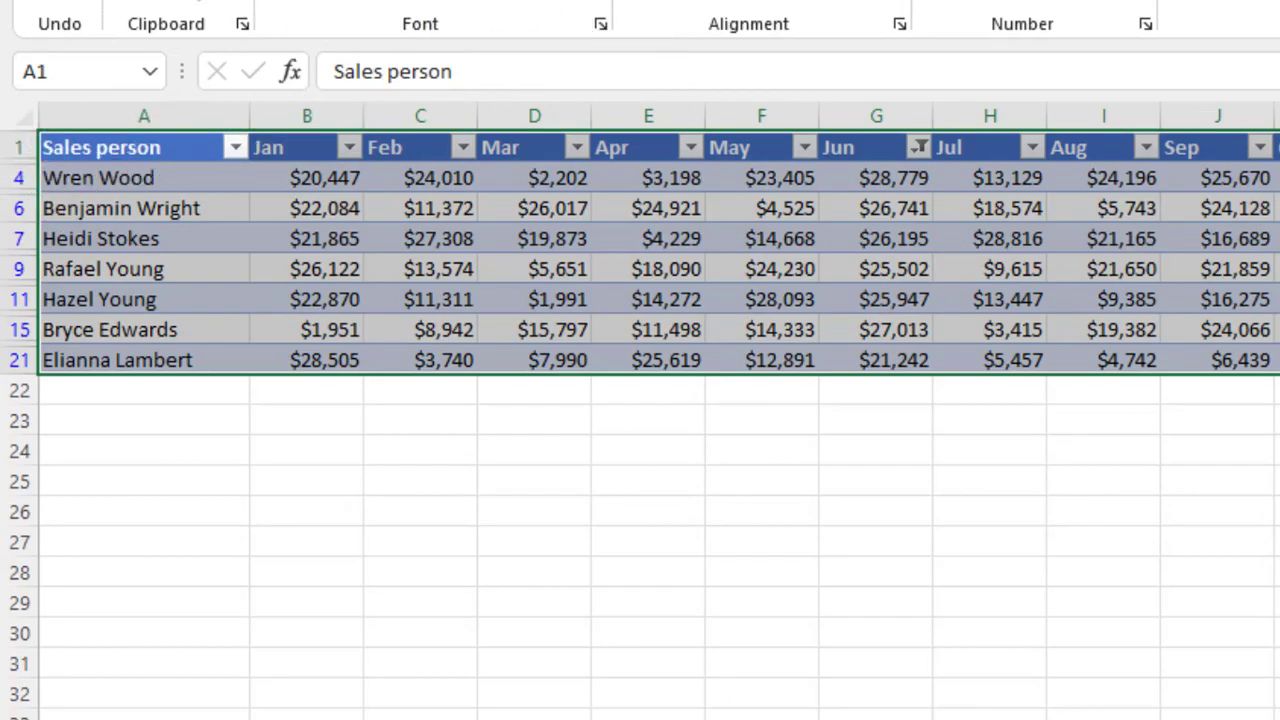
key("ctrl+z")
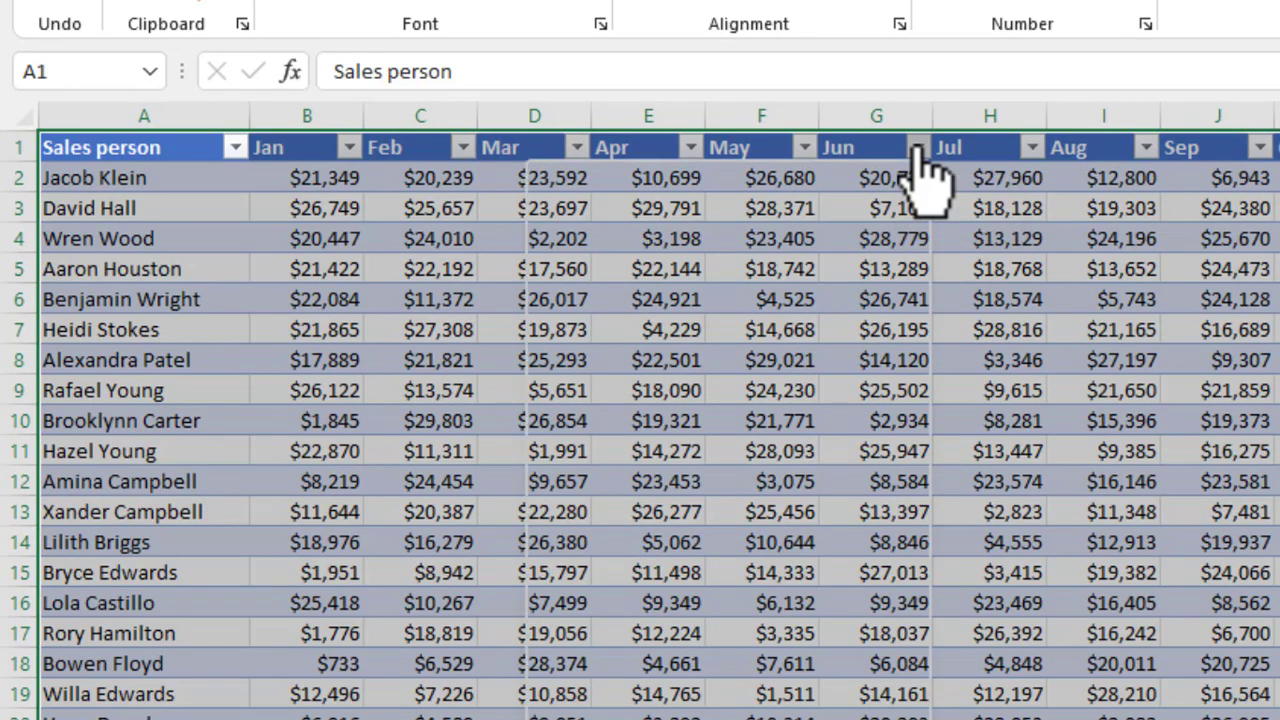
- Apply a number filter to the Jun column for values greater than 20000, and select the filtered Jun values
left_click(916, 150)
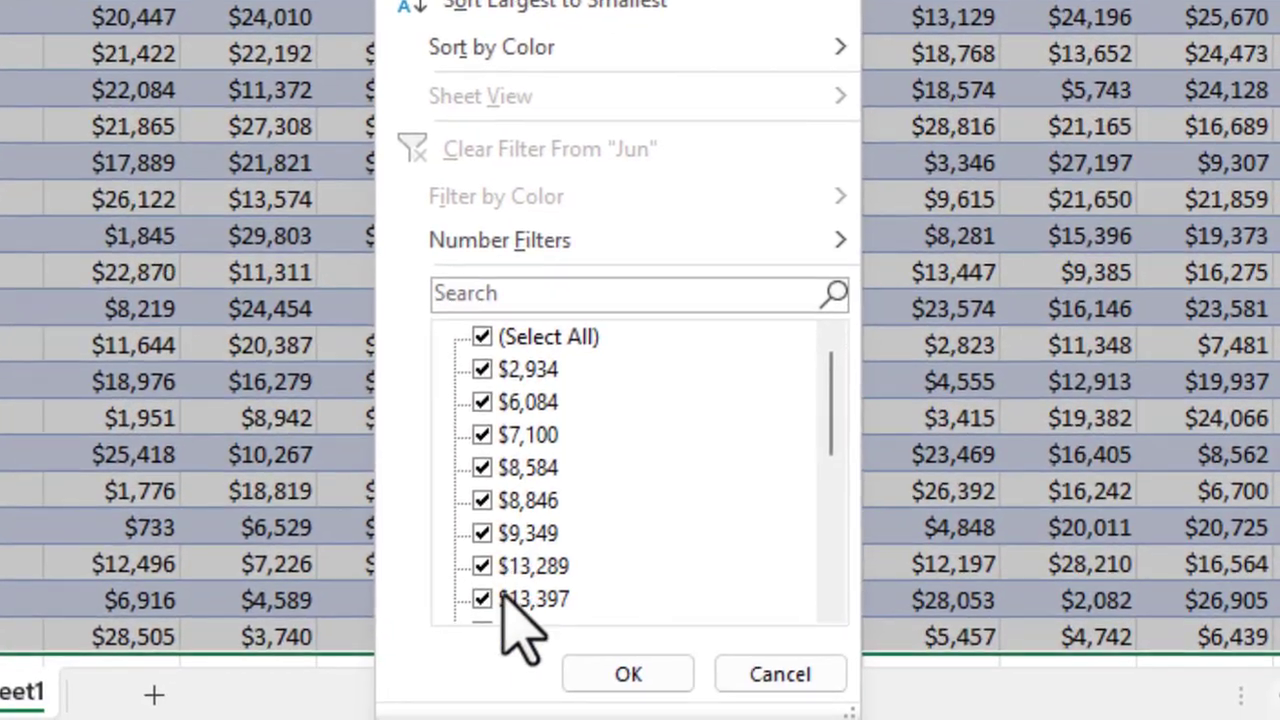
mouse_move(520, 245)
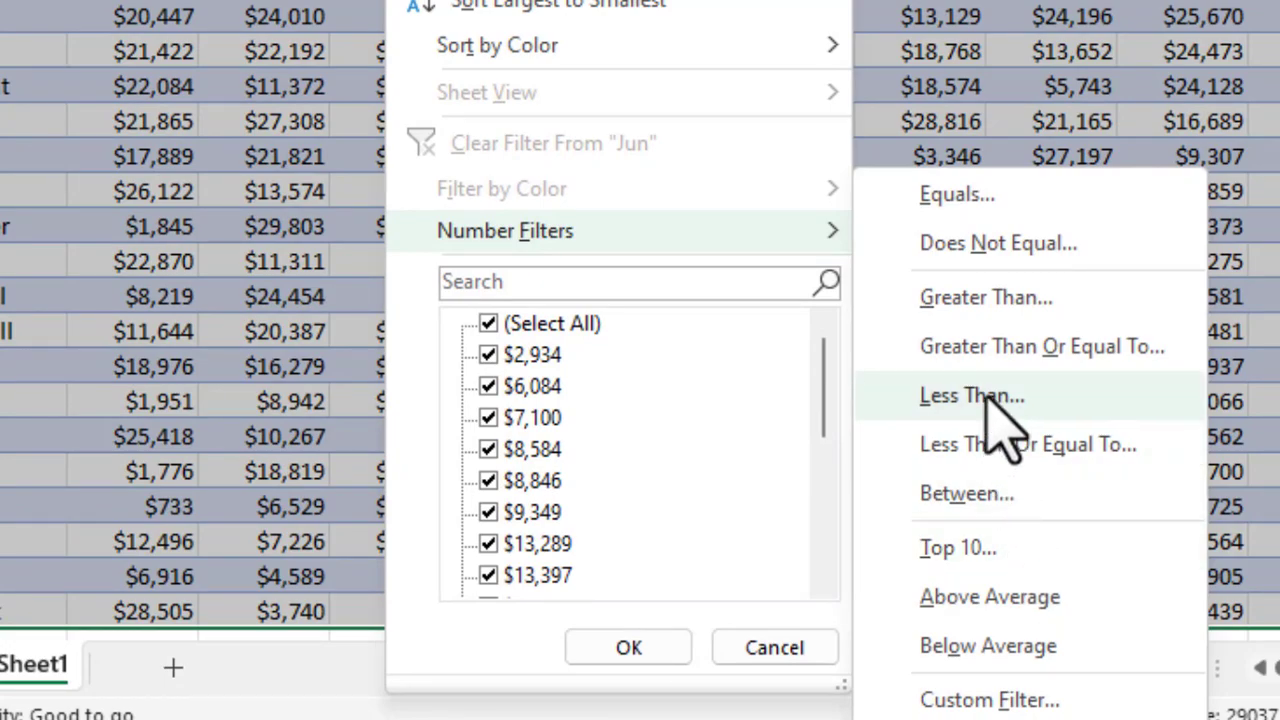
left_click(1012, 298)
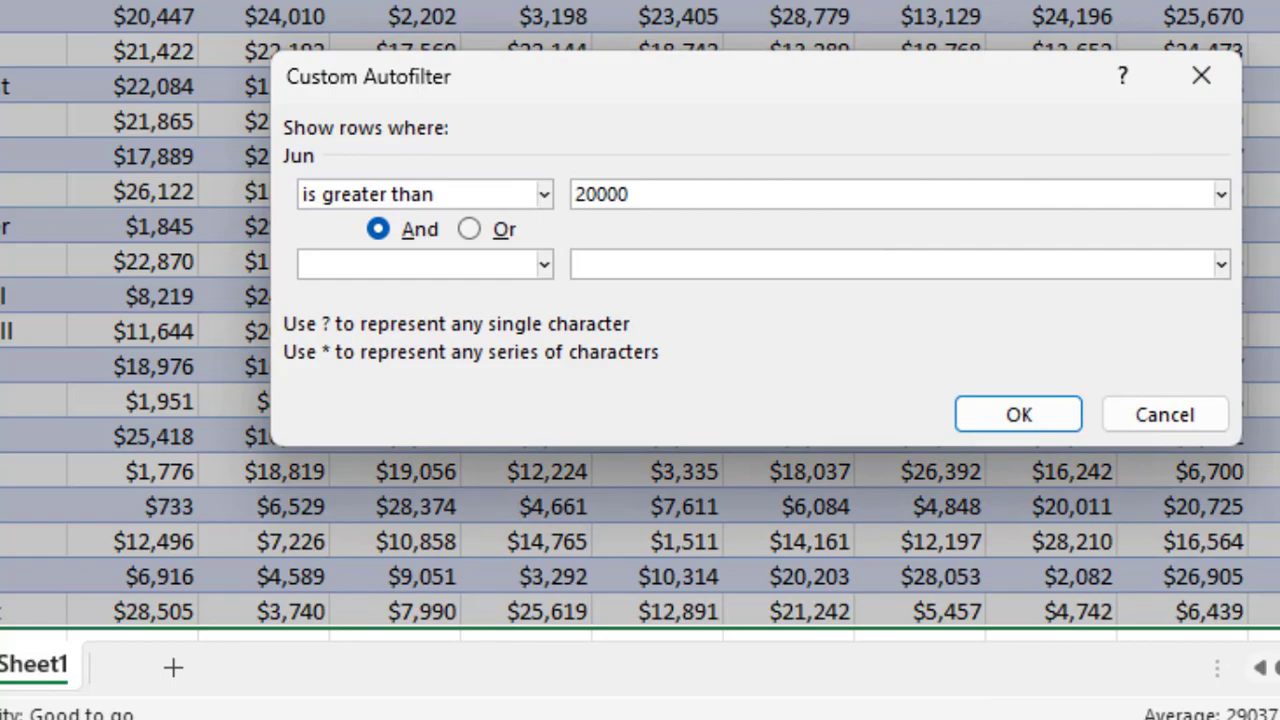
left_click(1050, 415)
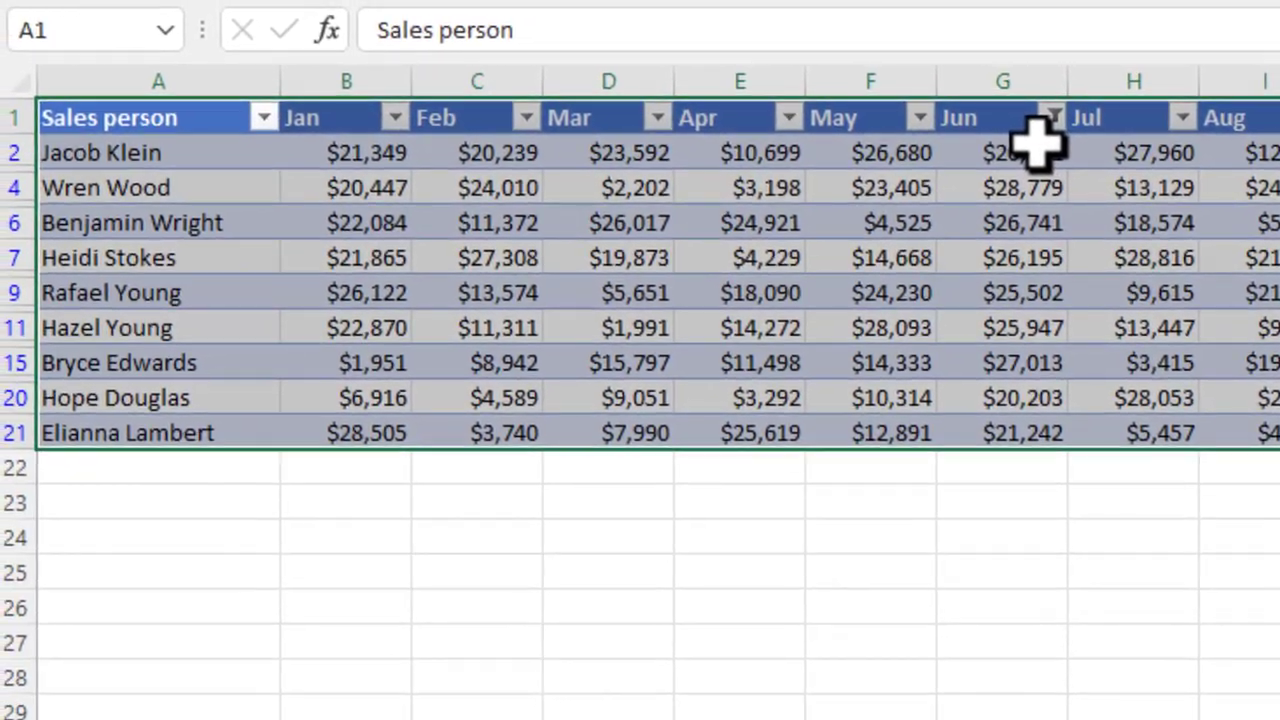
left_click_drag(1038, 145, 1003, 425)
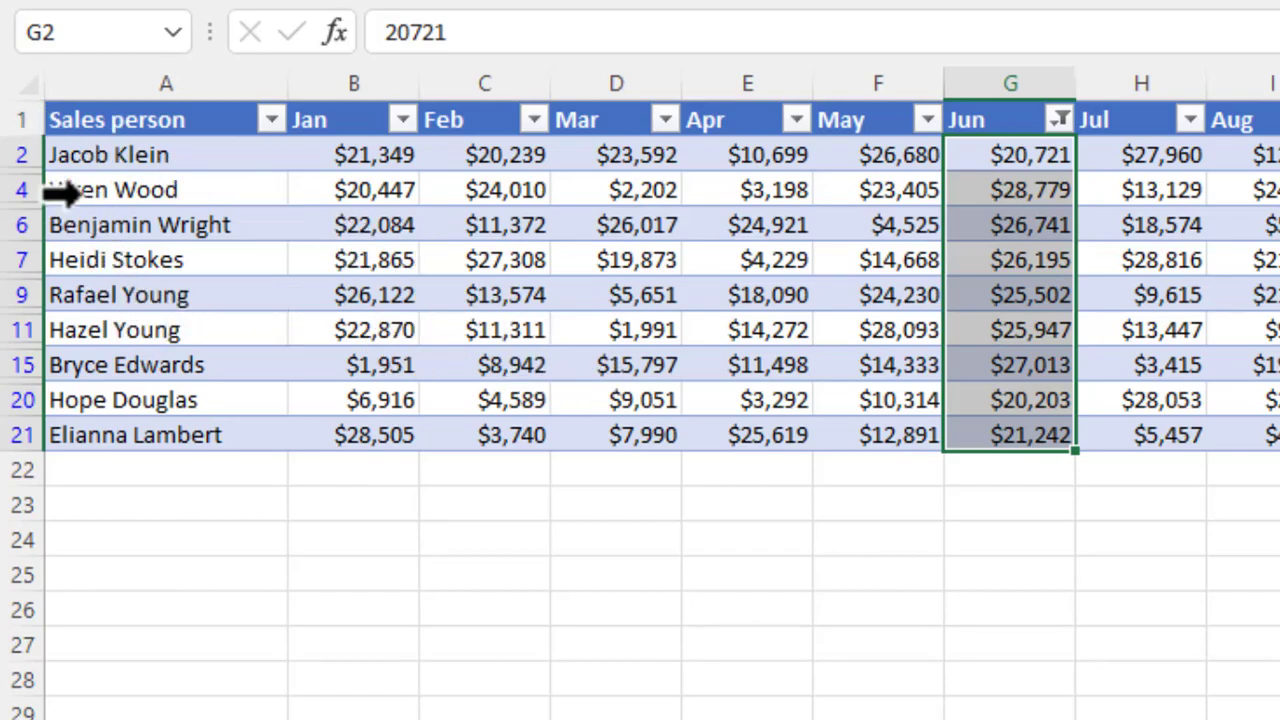
- Select the header row, clear the table's filter with the Sort & Filter command, and undo the clearing
left_click(8, 119)
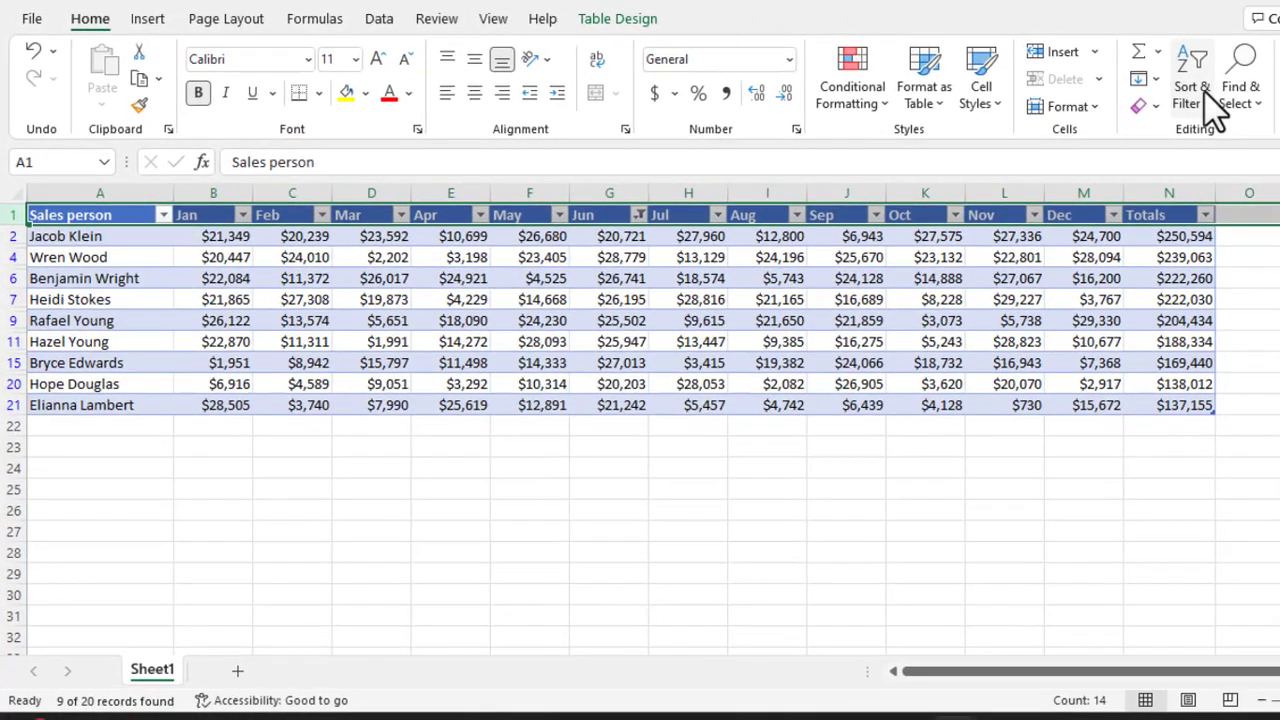
left_click(1207, 92)
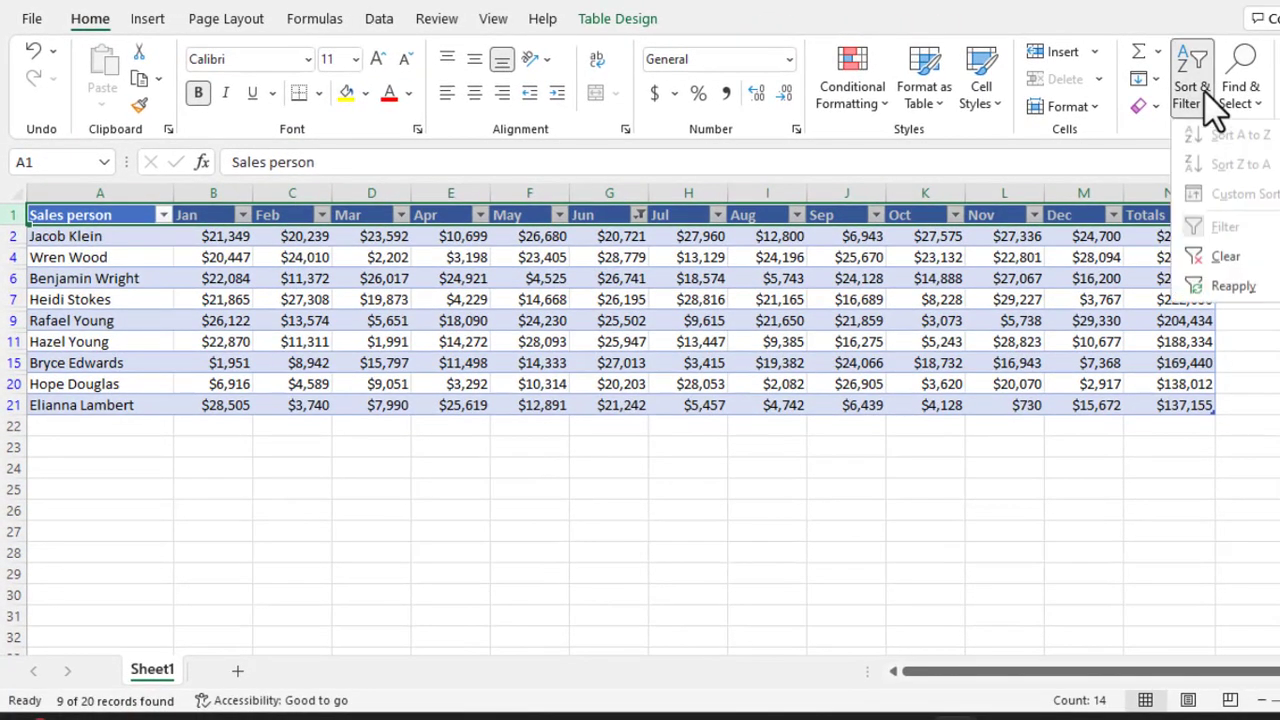
left_click(1218, 262)
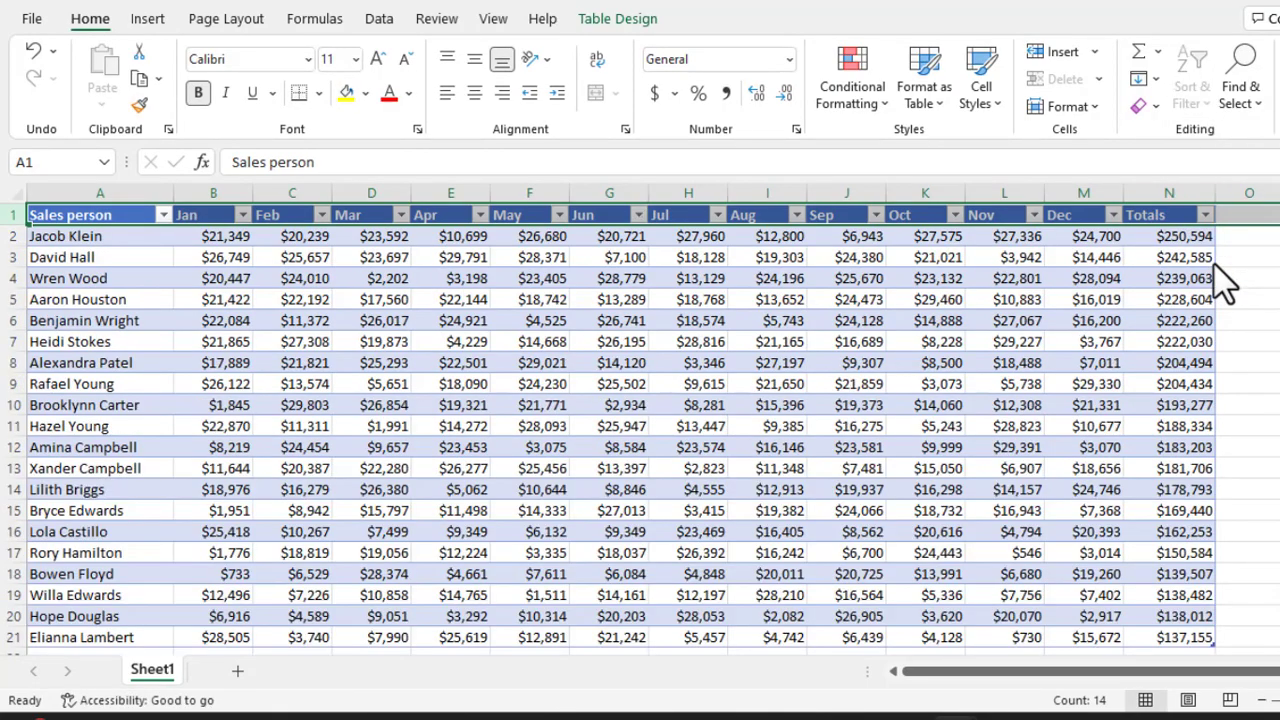
left_click(36, 54)
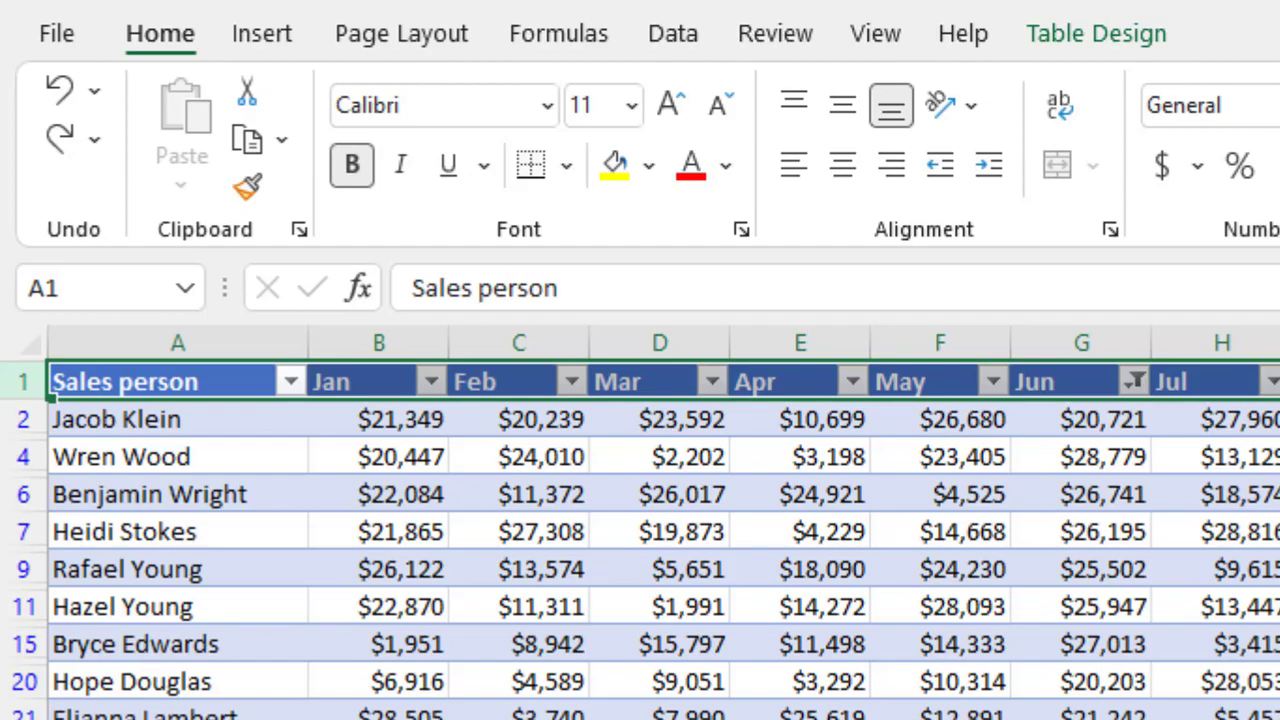
- Clear the Jun filter using the Data commands so that all sales rows are shown
key("alt")
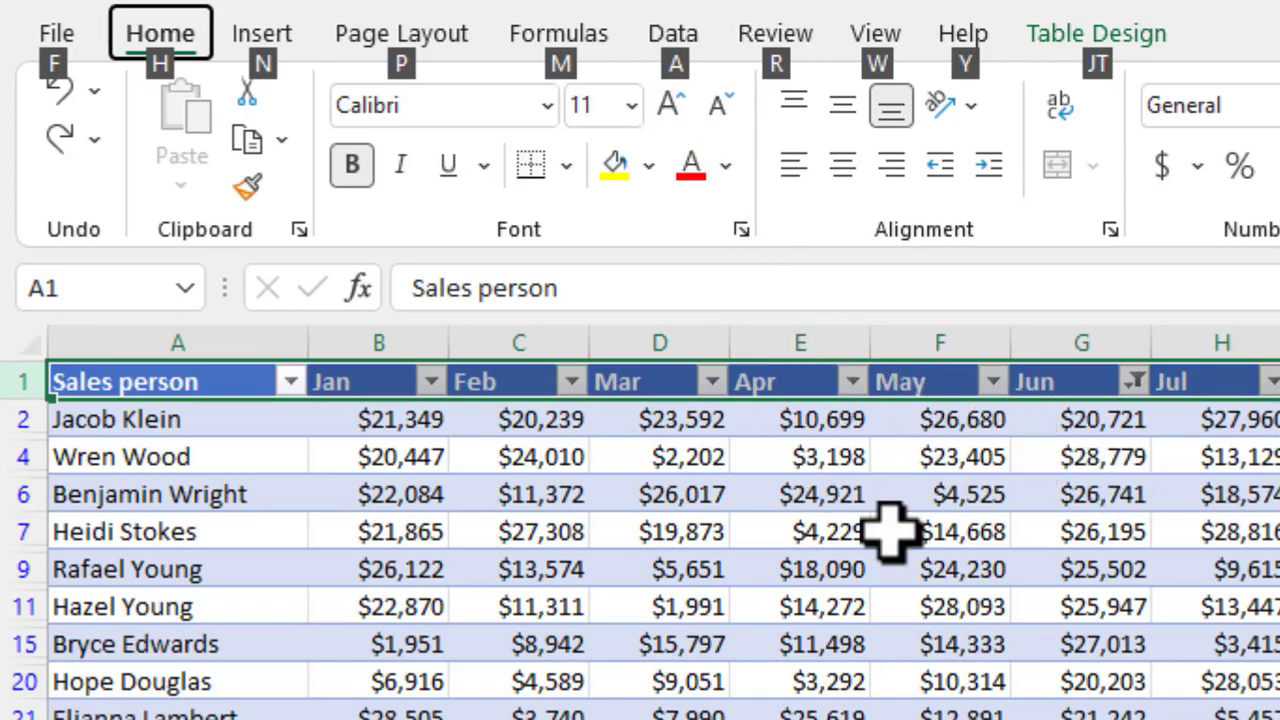
key("a")
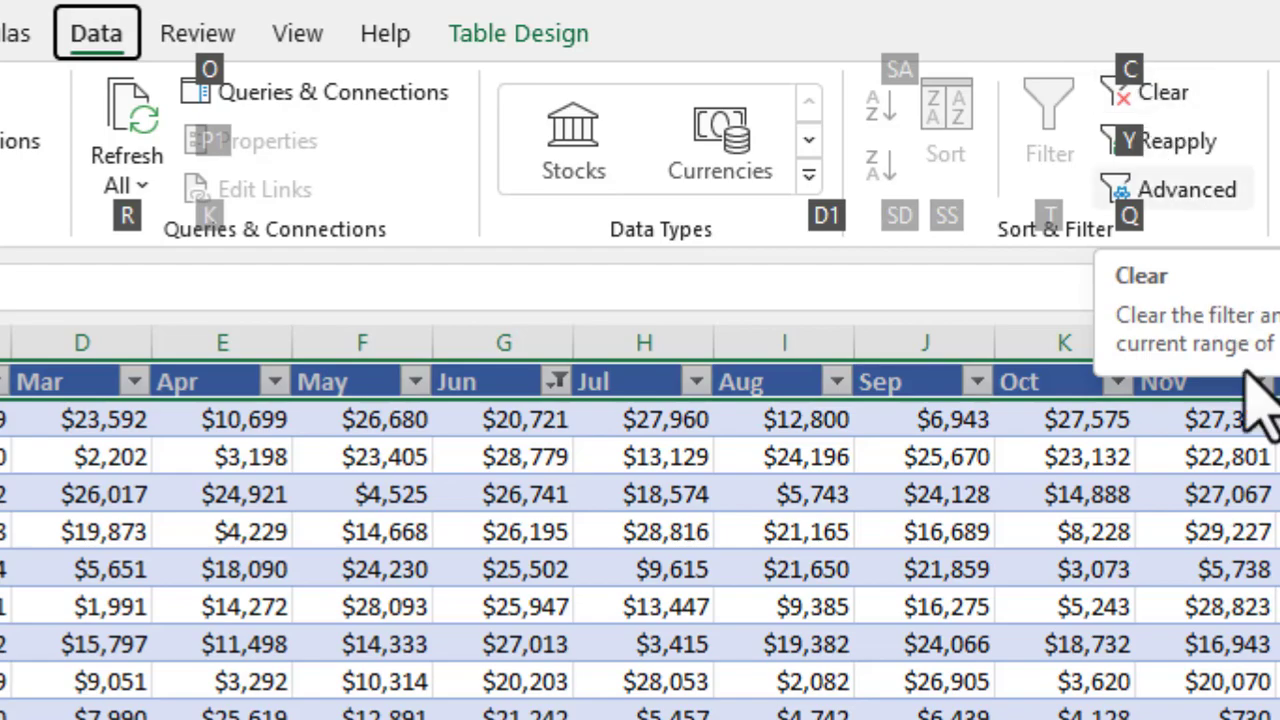
key("c")
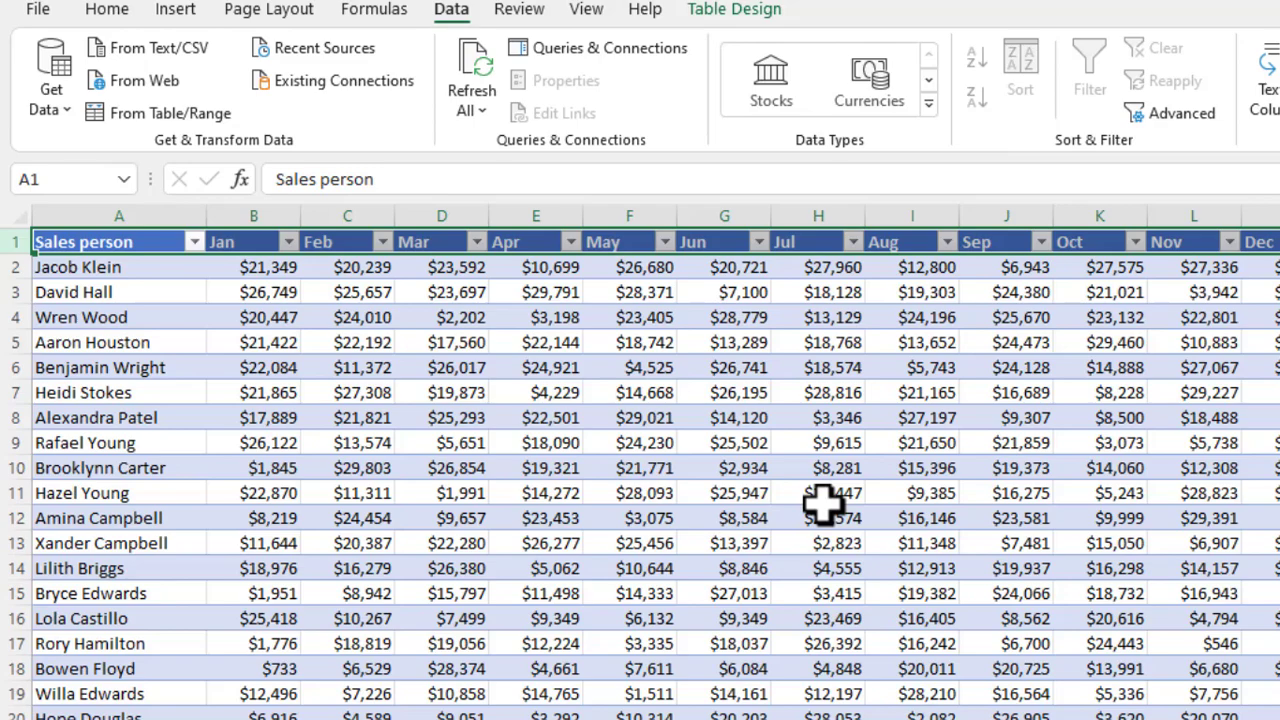
- Convert the sales table back to a normal range
left_click(553, 447)
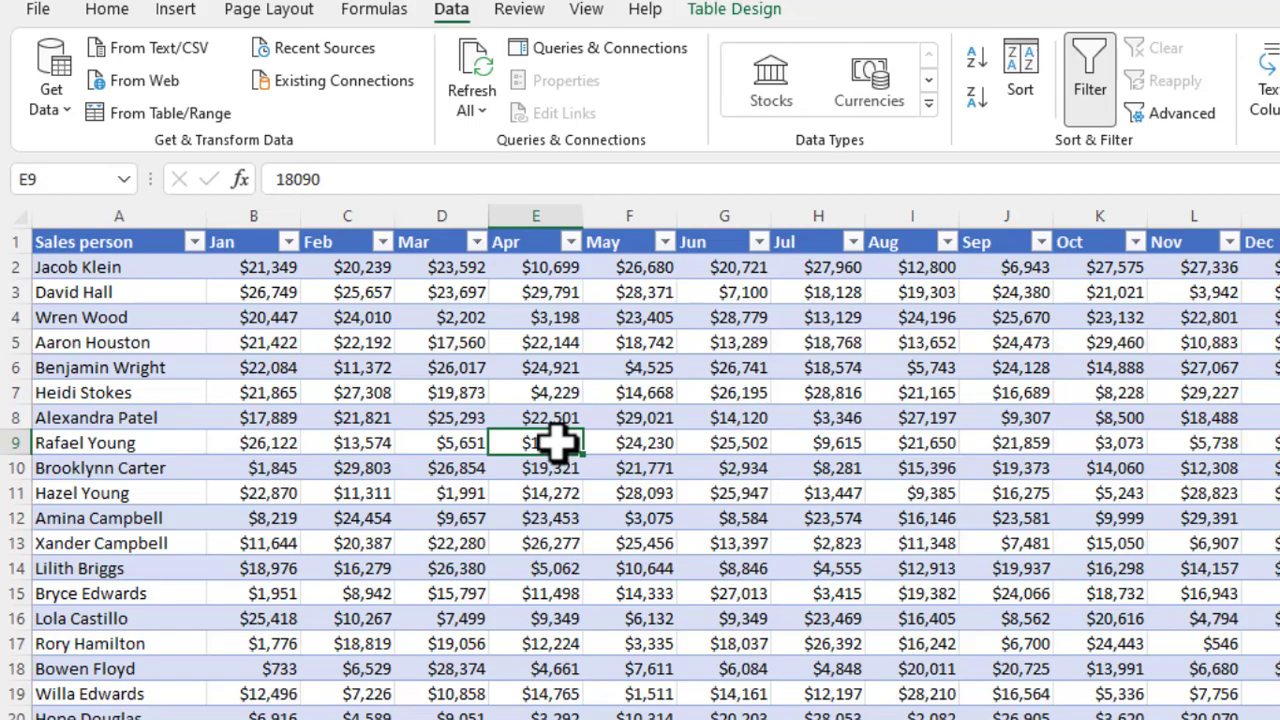
right_click(556, 442)
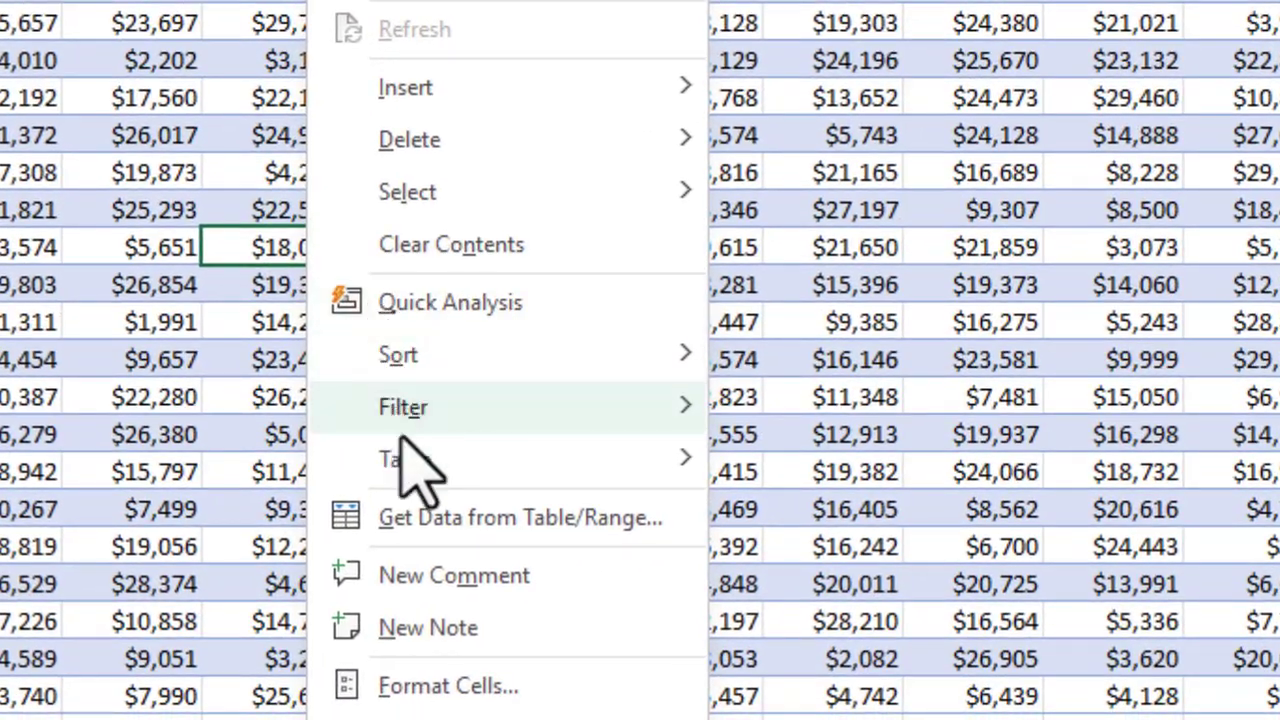
mouse_move(628, 592)
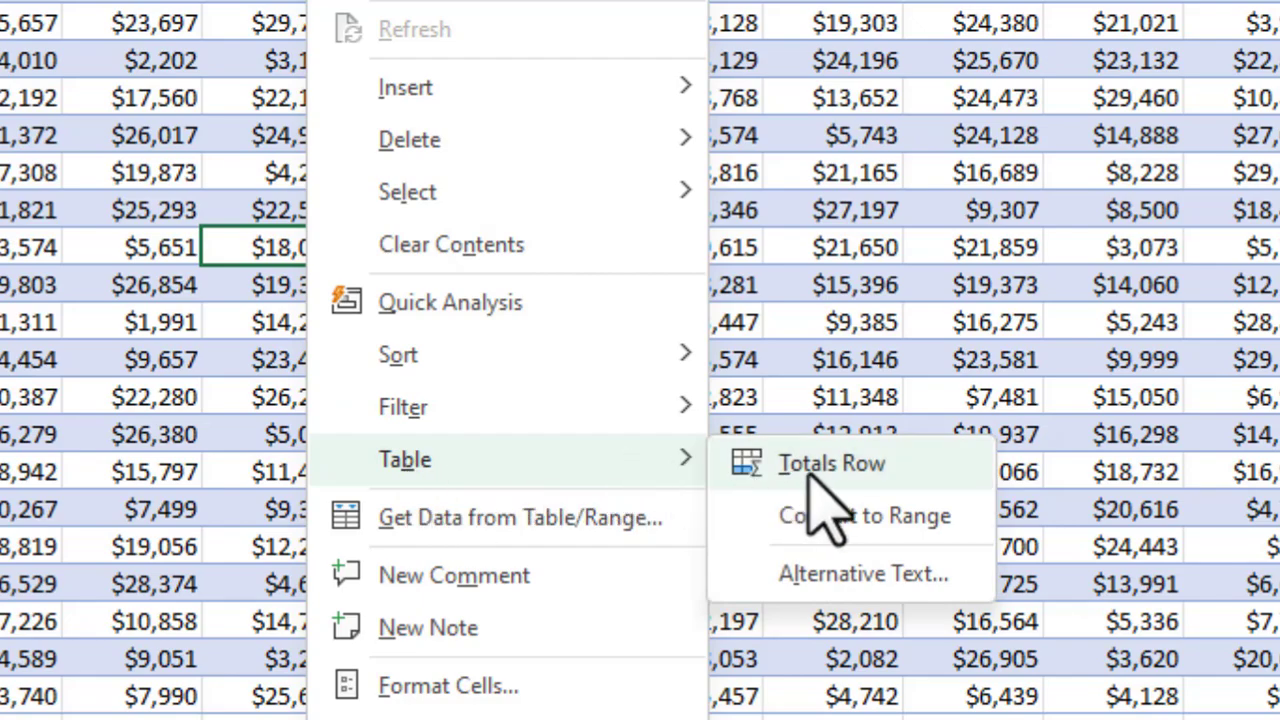
left_click(966, 522)
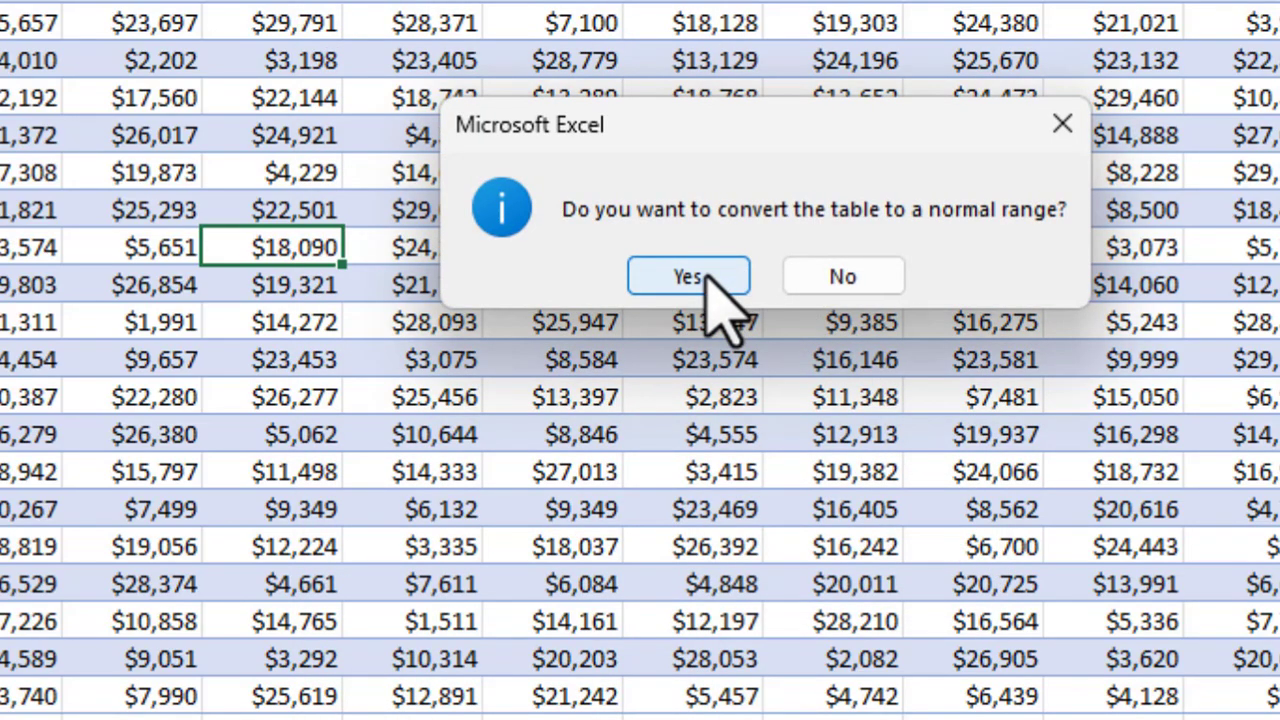
left_click(708, 283)
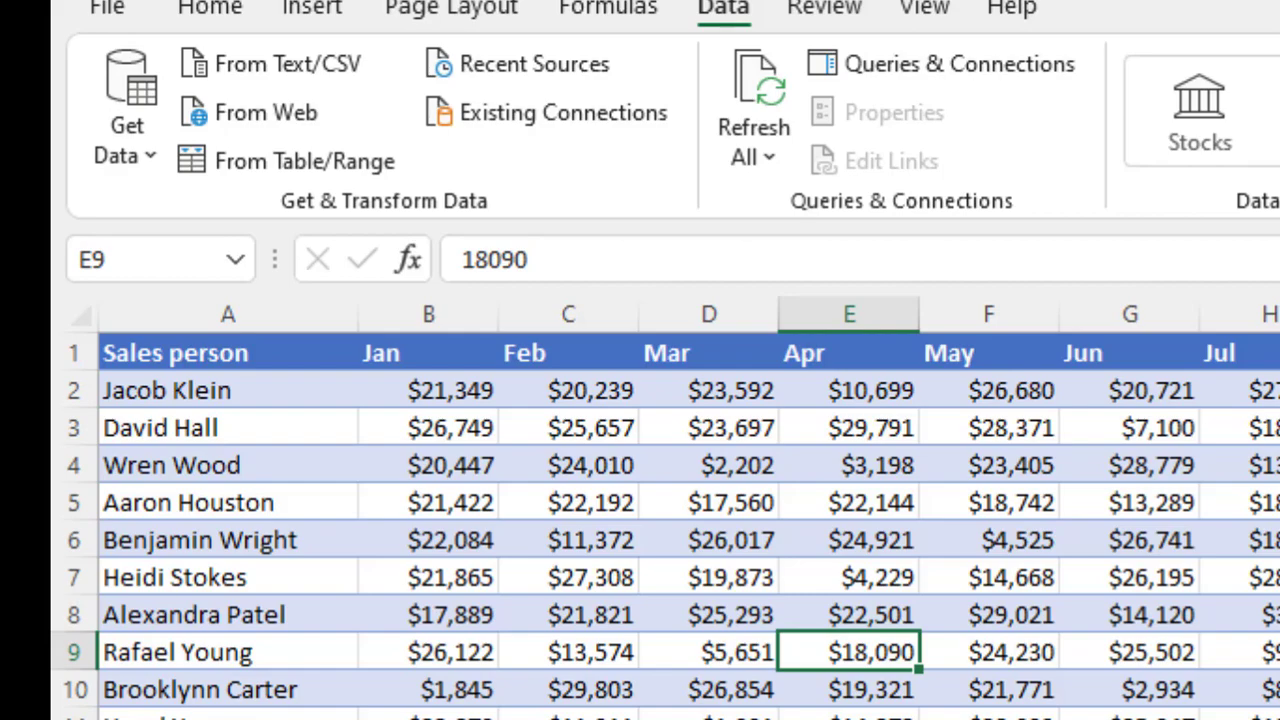
- Check the Apr header cell, select the whole sheet and view the sort and filter options available for it
left_click(805, 358)
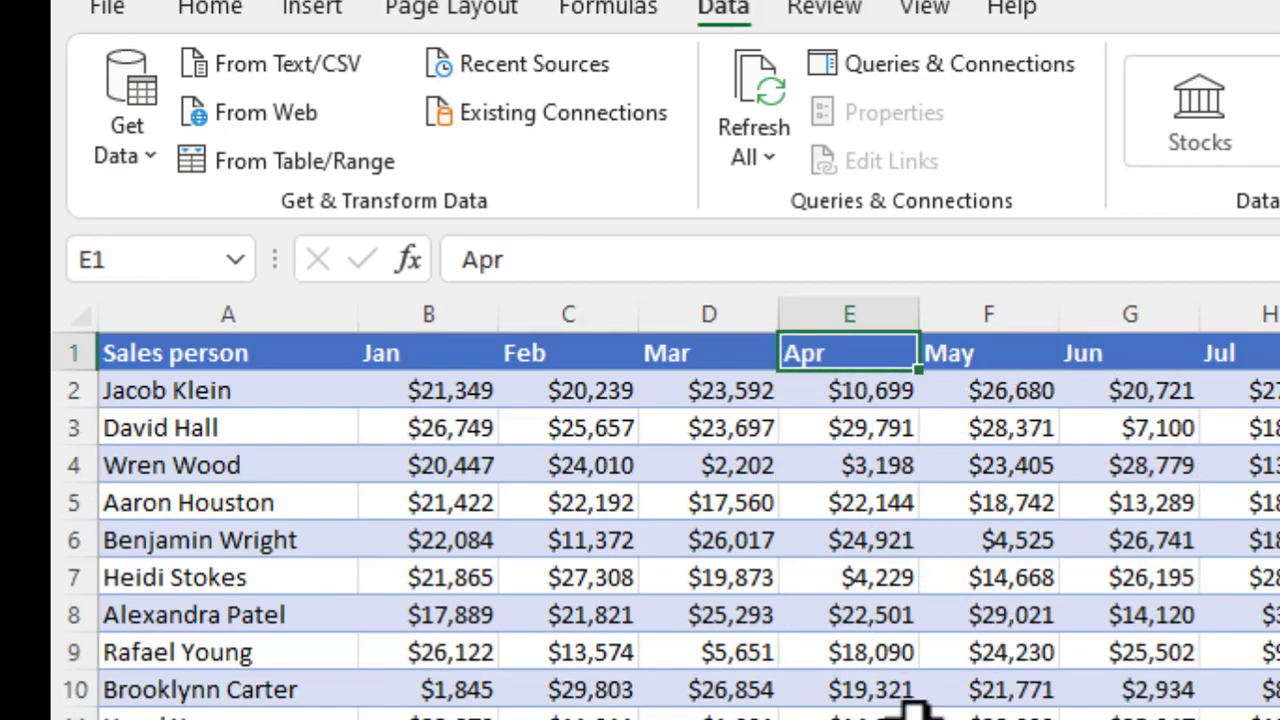
left_click(860, 655)
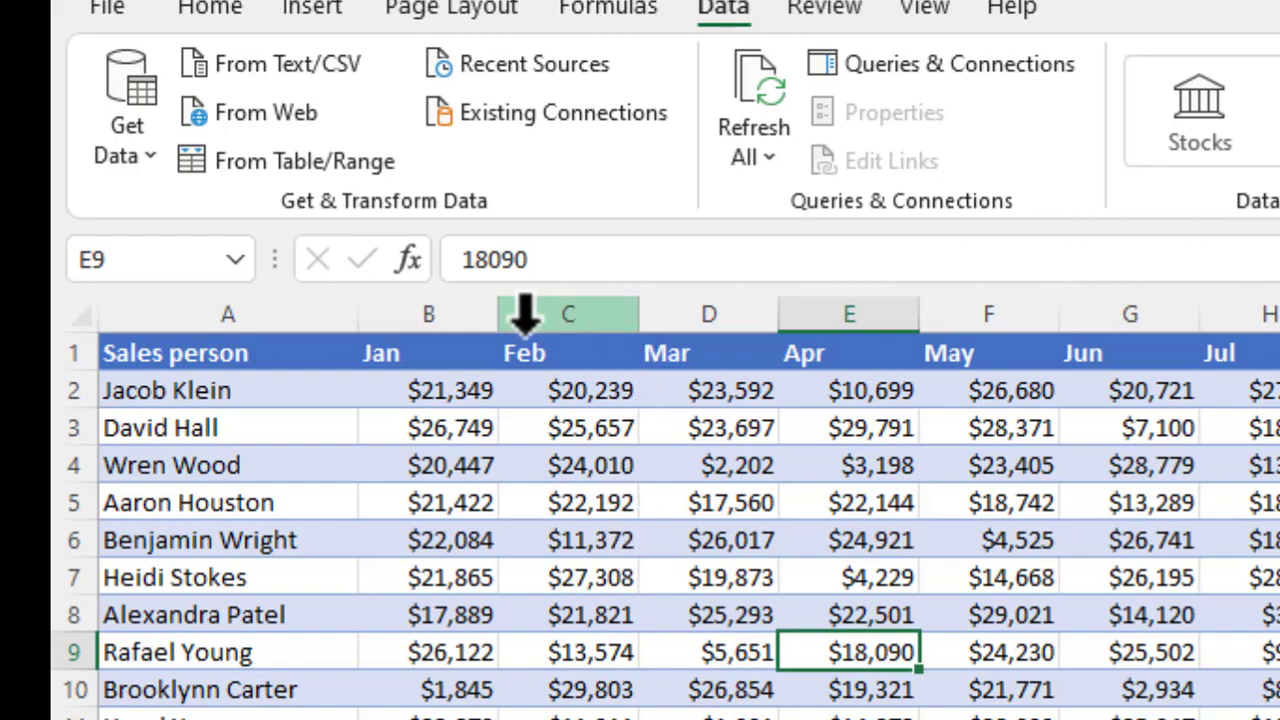
left_click(88, 318)
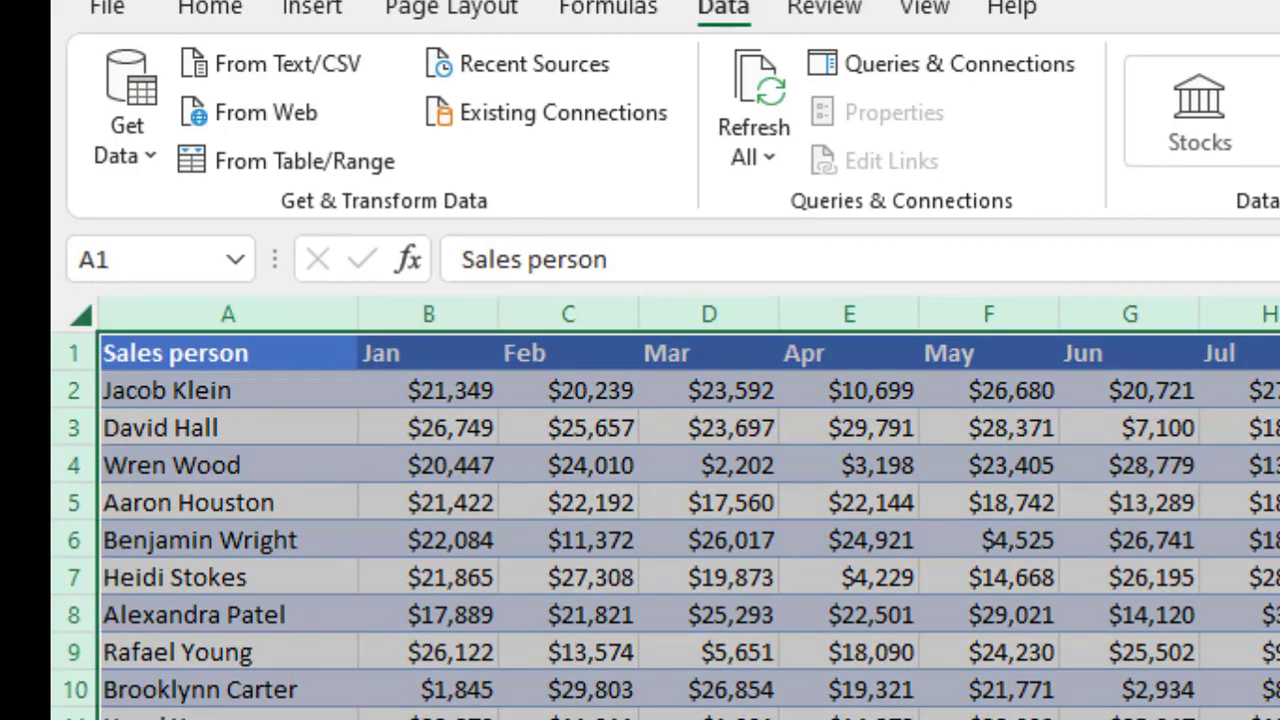
left_click(208, 10)
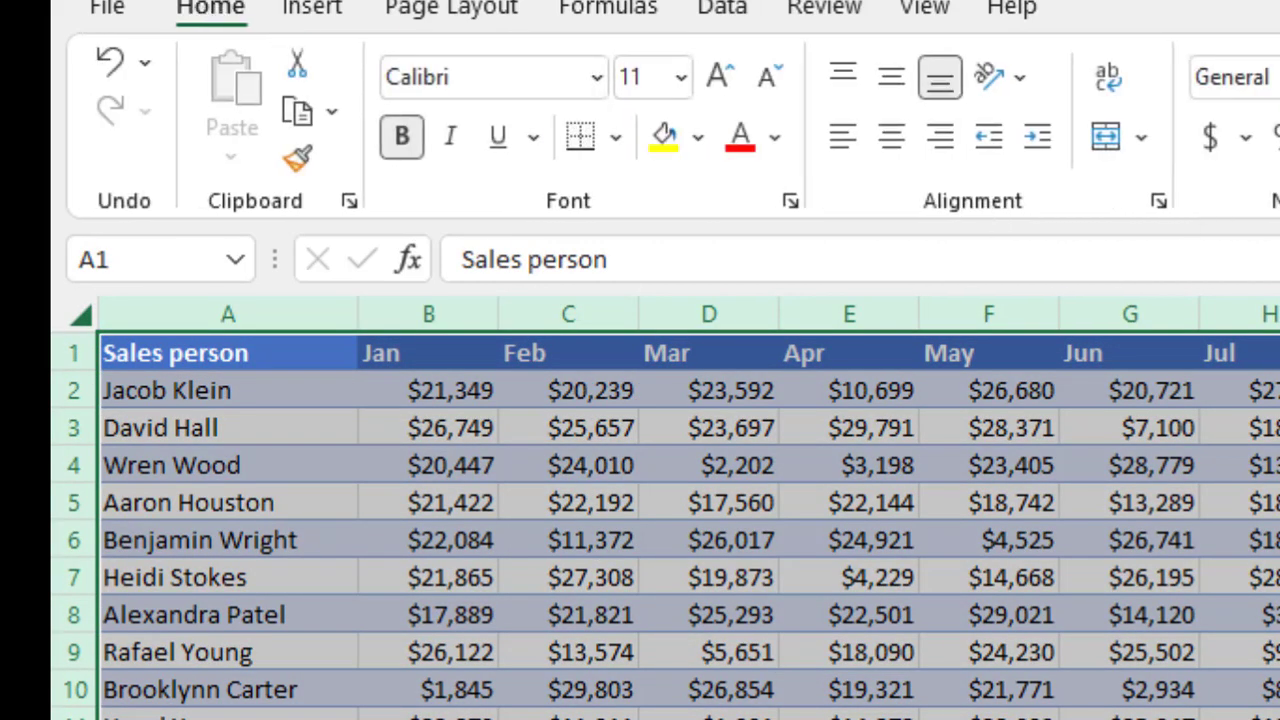
left_click(1237, 177)
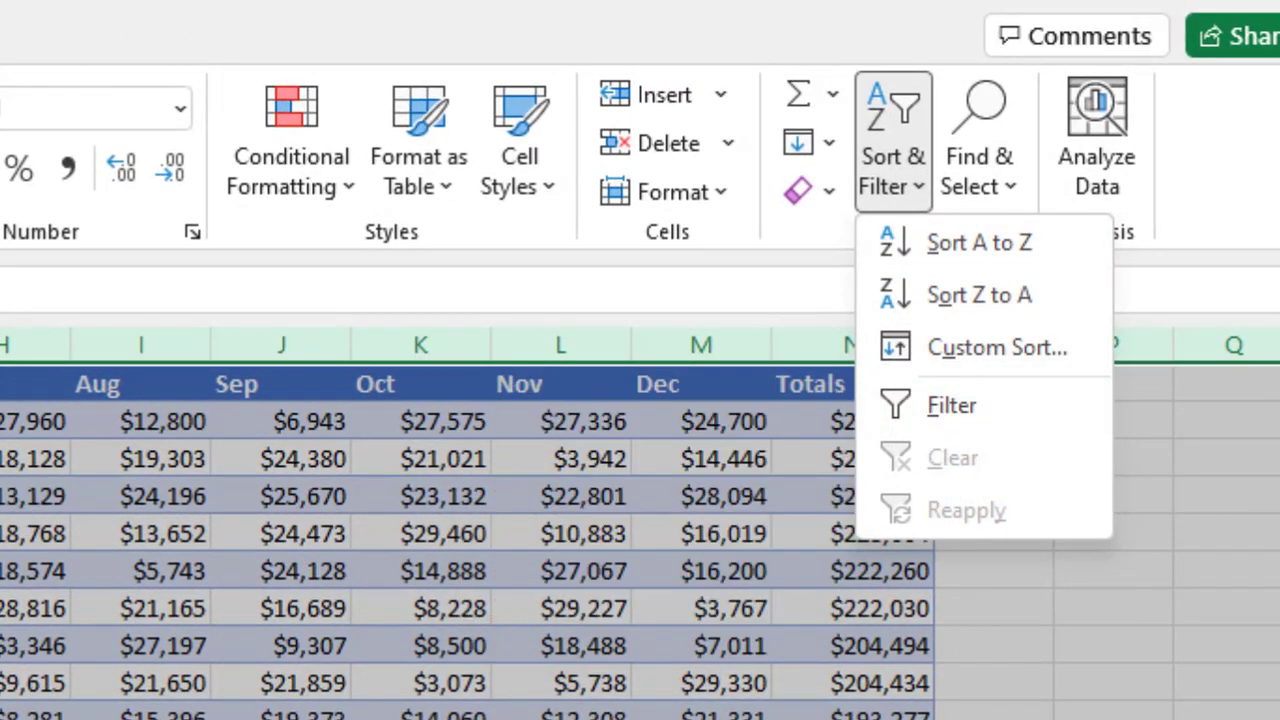
key("Escape")
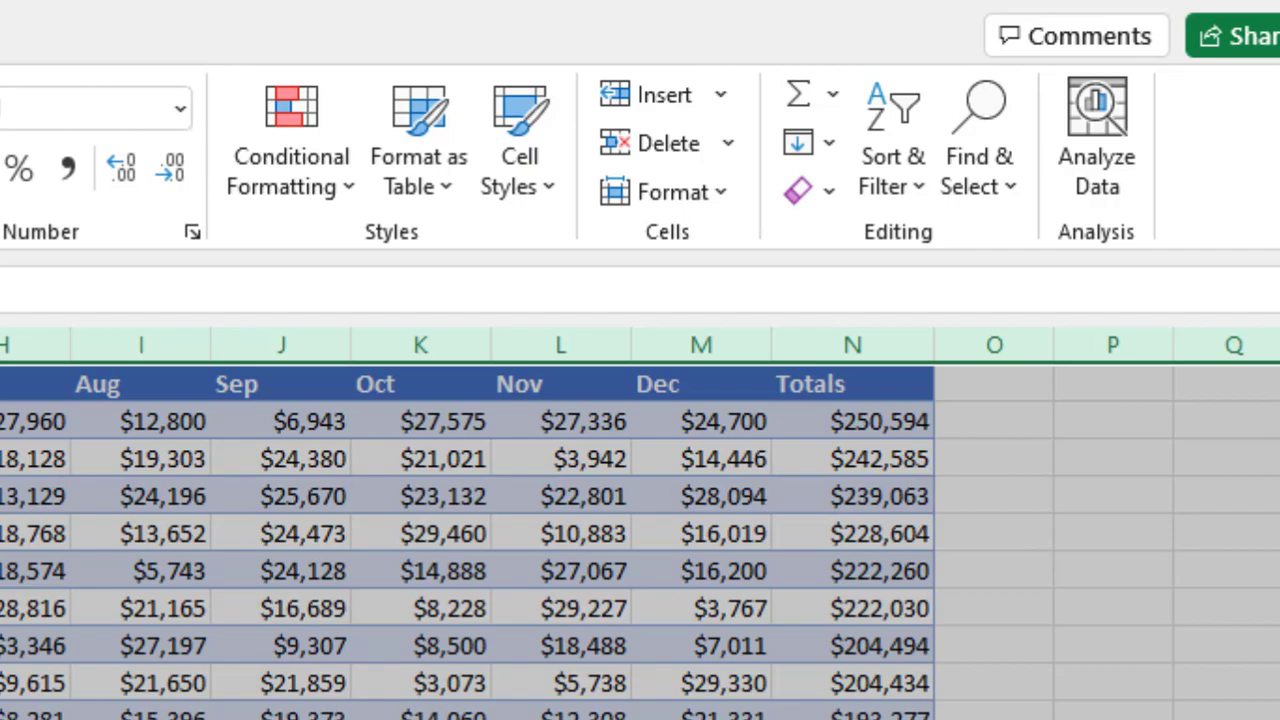